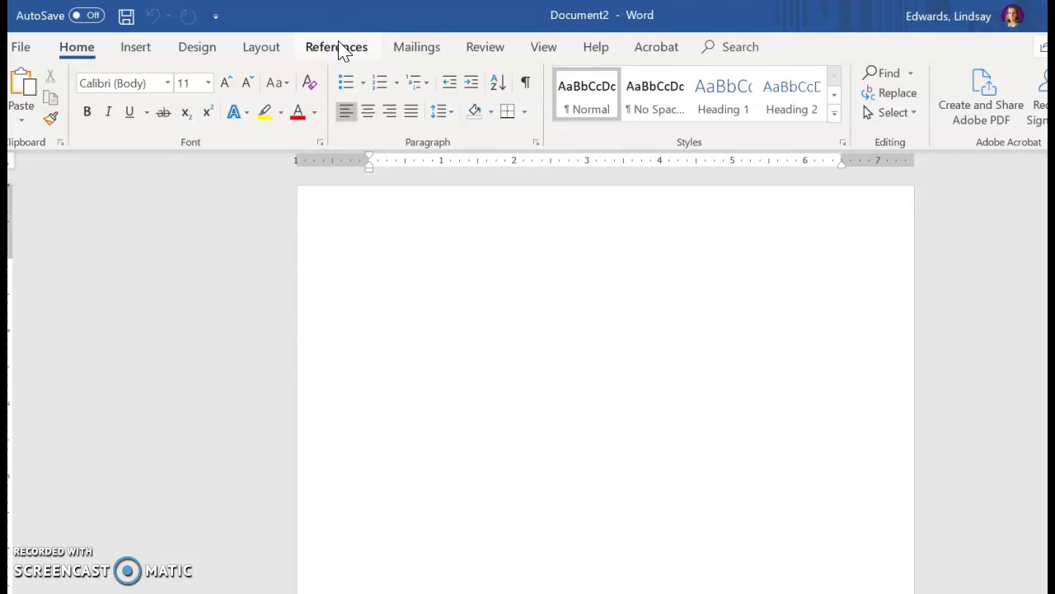
- Insert the built-in Automatic Table 2 table of contents at the start of the blank document and dismiss the message
left_click(341, 50)
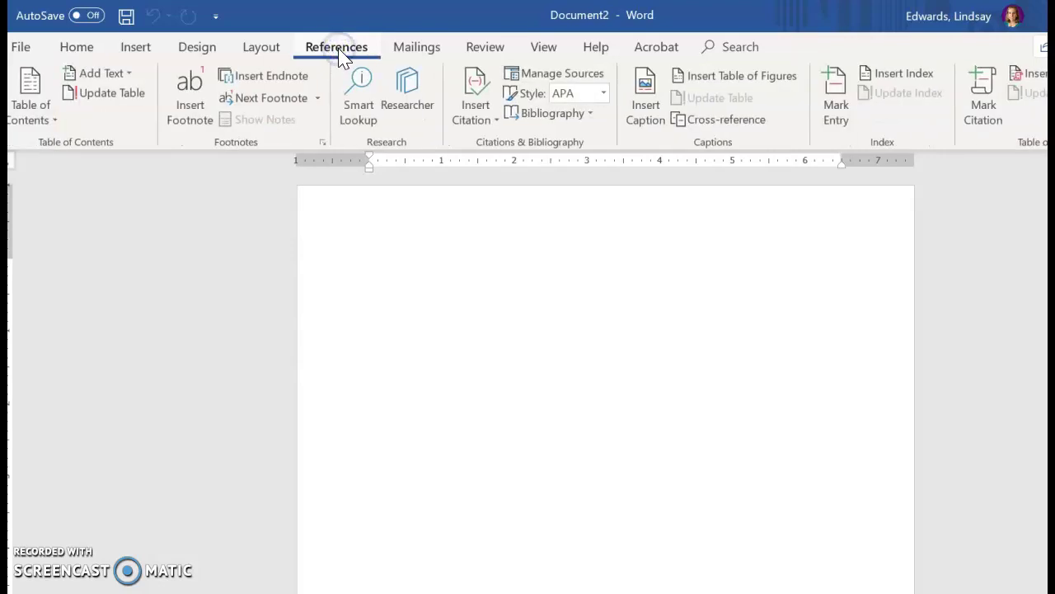
left_click(59, 130)
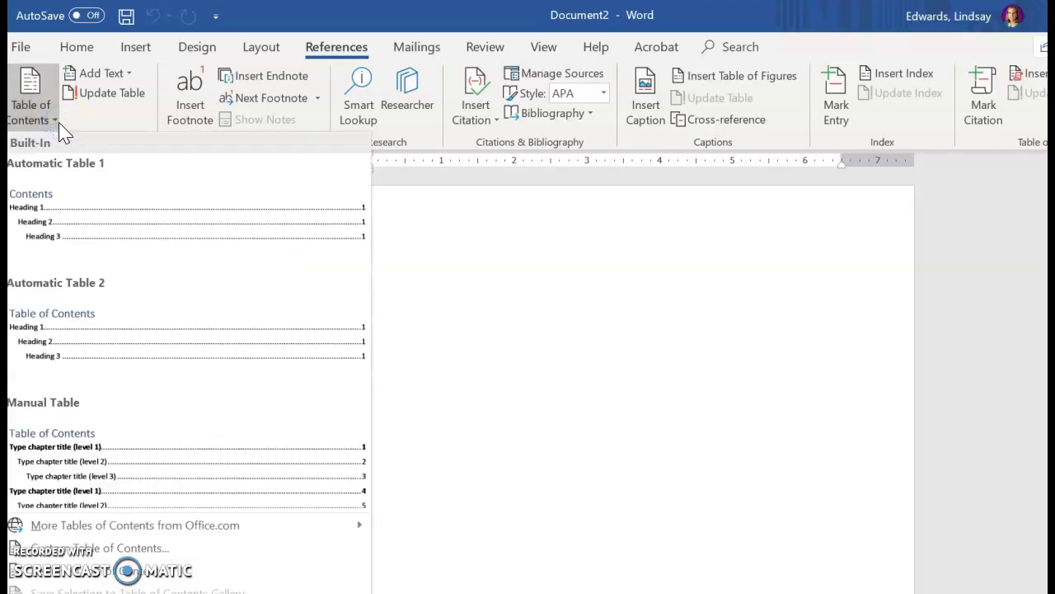
left_click(86, 344)
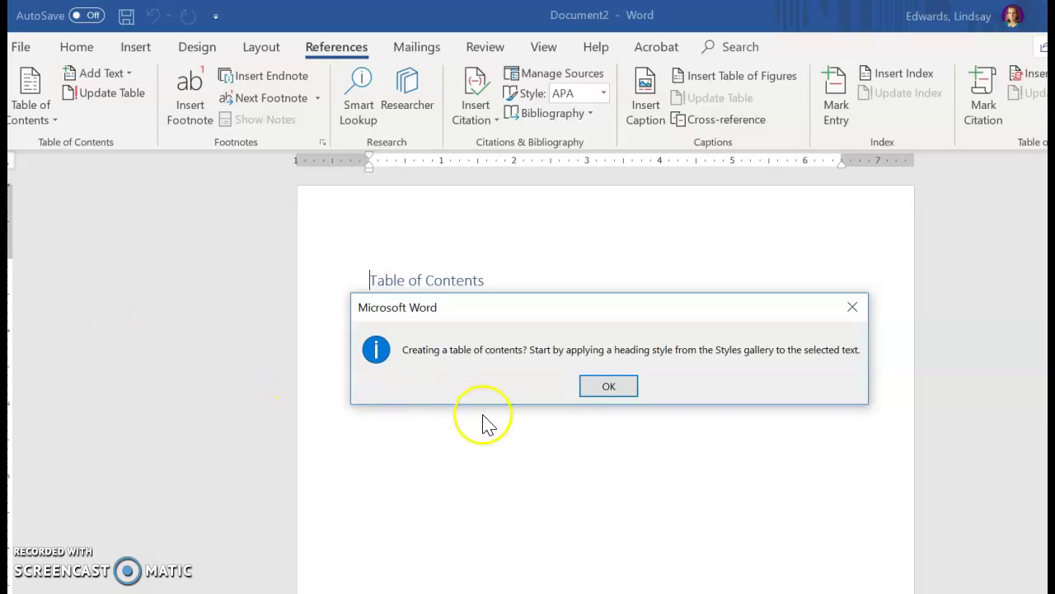
left_click(610, 388)
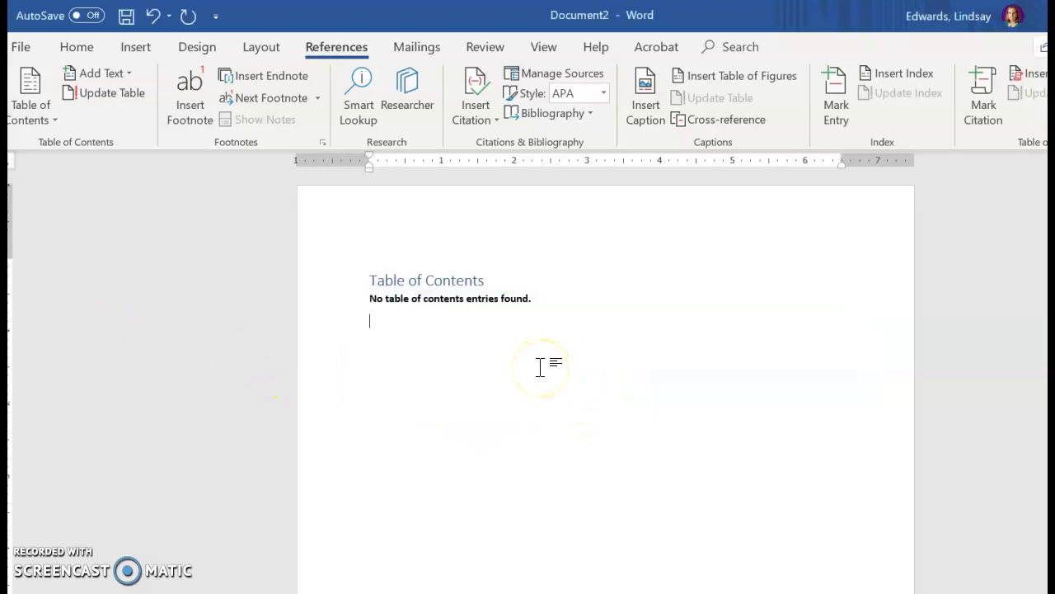
- Add blank lines below the table of contents until the text position reaches the second page
key("Return")
key("Return")
key("Return")
key("Return")
key("Return")
key("Return")
key("Return")
key("Return")
key("Return")
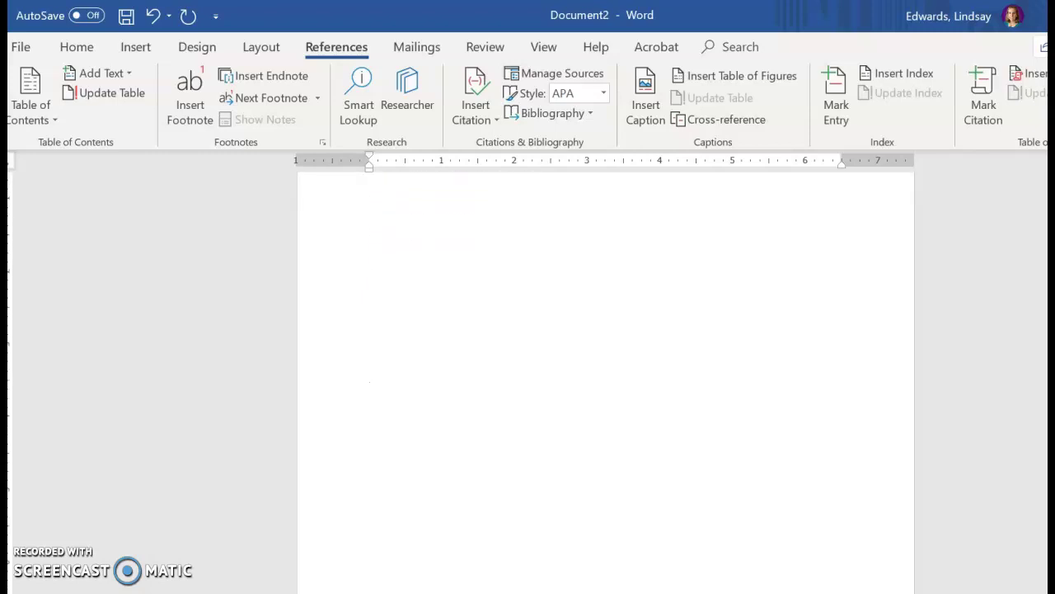
key("Return")
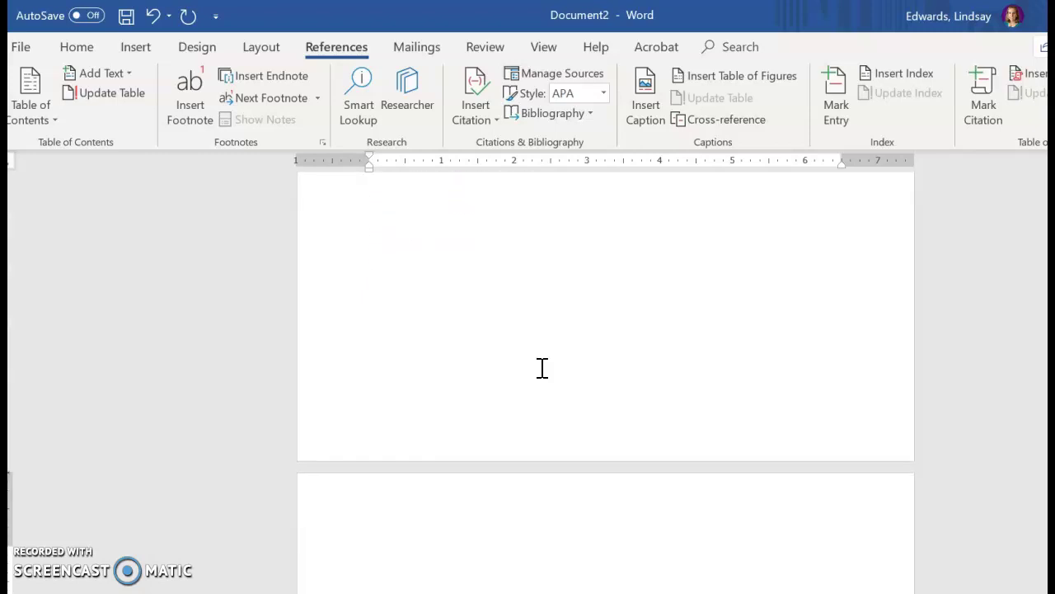
- Apply the Heading 1 style to the empty line at the start of the second page
left_click(382, 520)
left_click(83, 54)
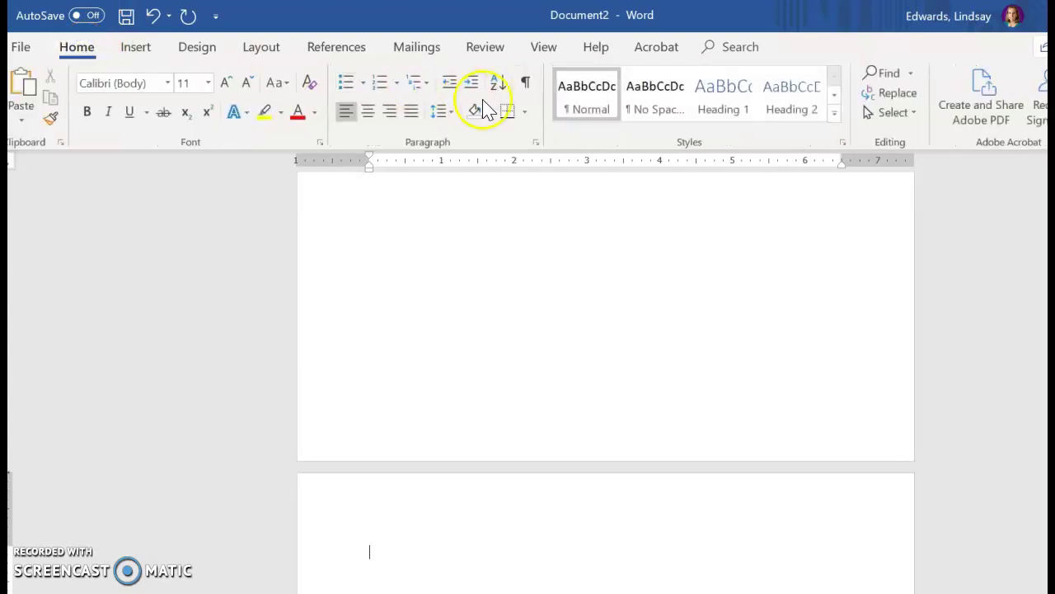
left_click(725, 116)
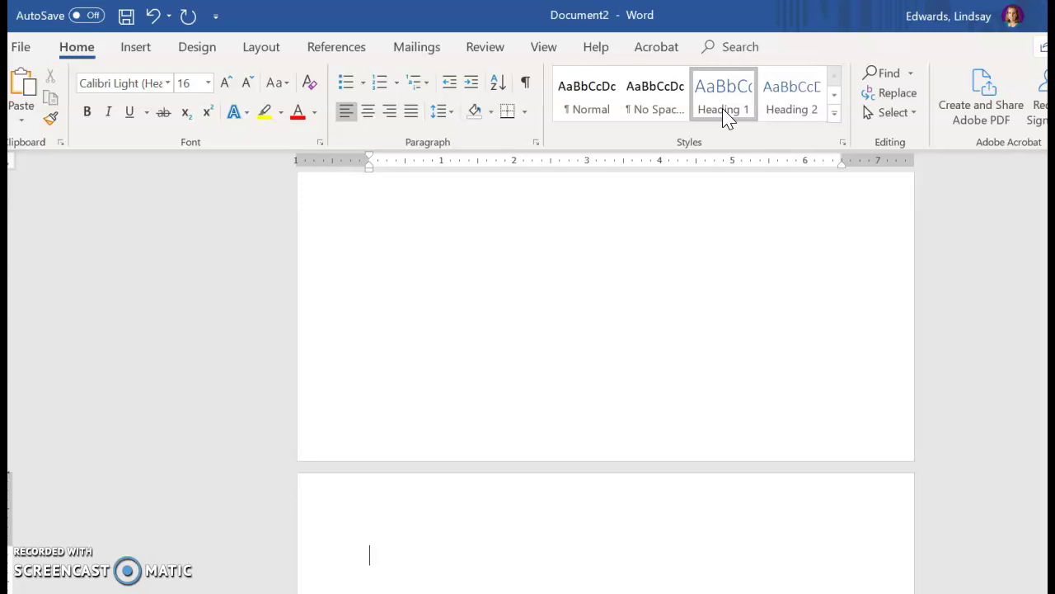
type("Mandy's Exampe")
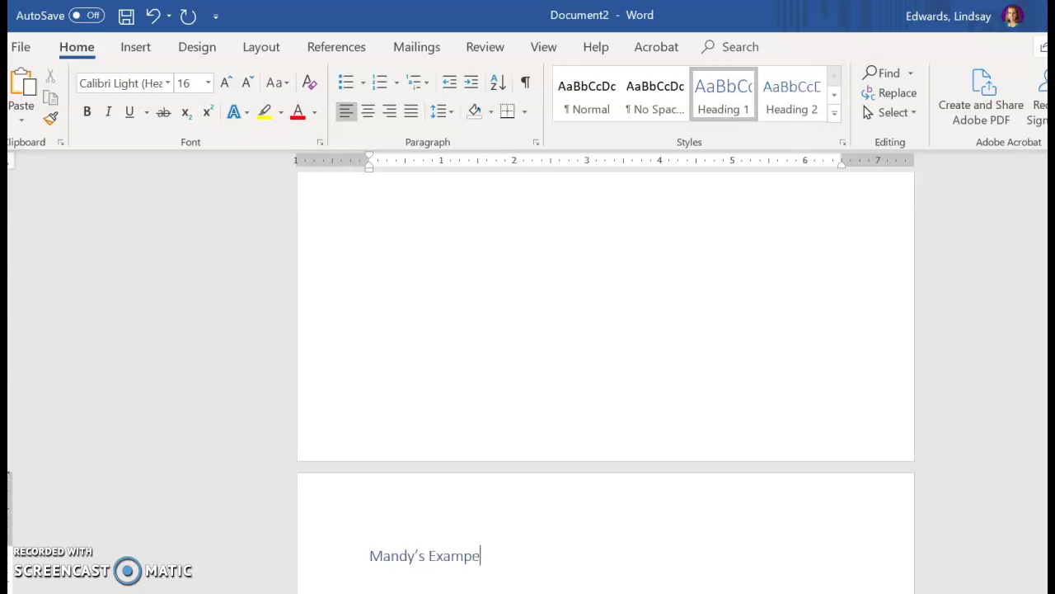
key("BackSpace")
type("le")
key("BackSpace")
key("BackSpace")
key("BackSpace")
key("BackSpace")
key("BackSpace")
key("BackSpace")
key("BackSpace")
key("BackSpace")
key("BackSpace")
key("BackSpace")
key("BackSpace")
key("BackSpace")
key("BackSpace")
key("BackSpace")
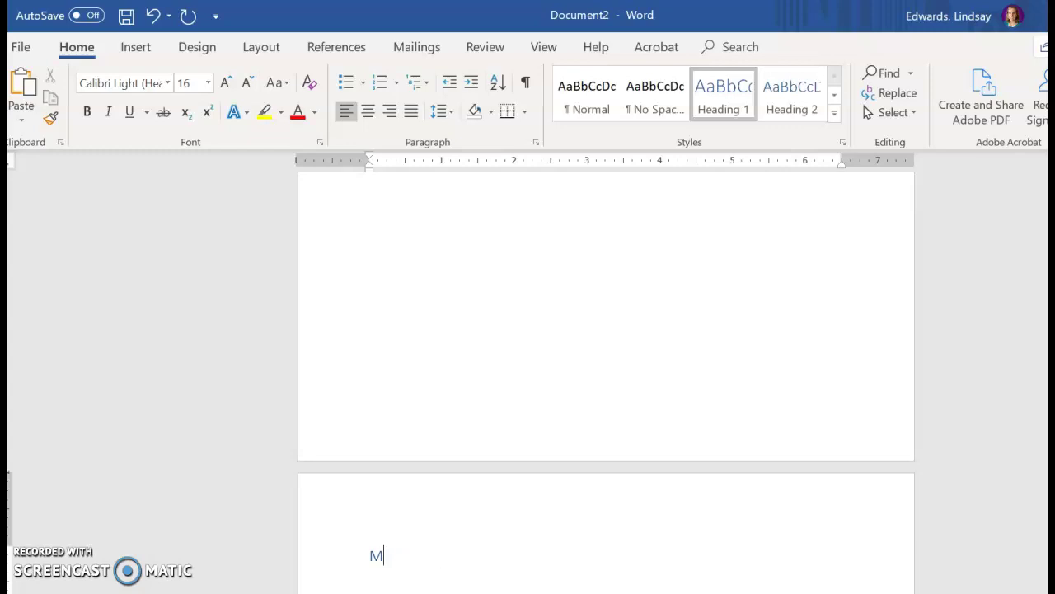
- Modify the Heading 1 style to Times New Roman, 12 pt, with the Automatic font color
left_click(721, 94)
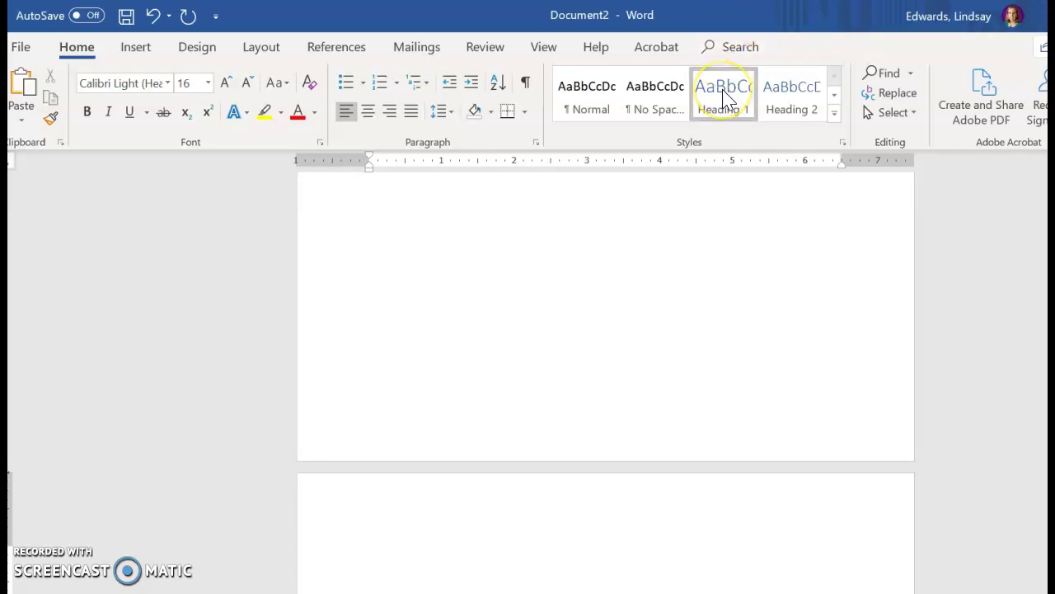
right_click(726, 99)
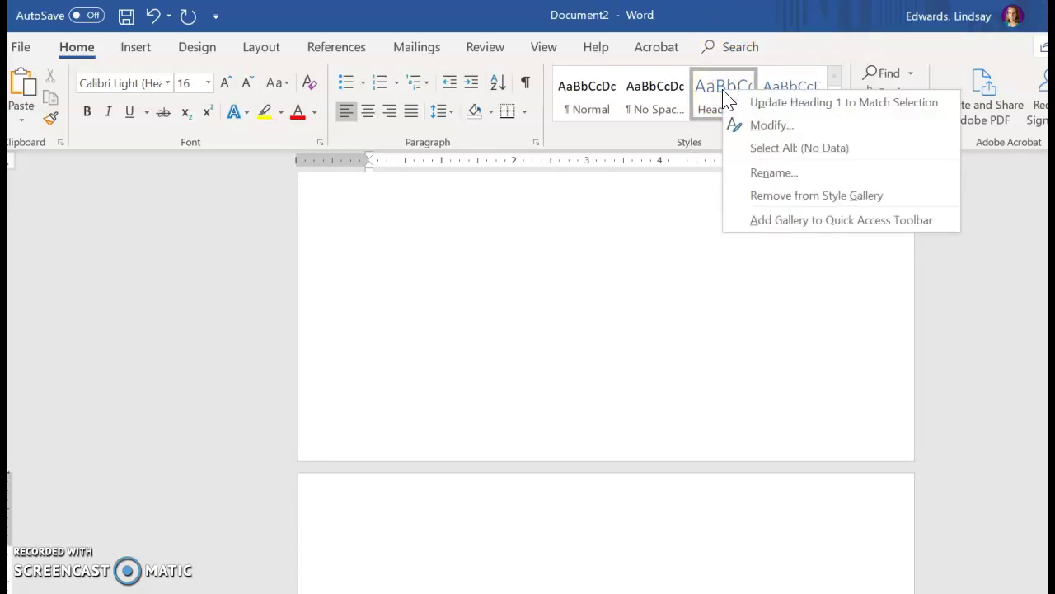
left_click(749, 124)
left_click(709, 225)
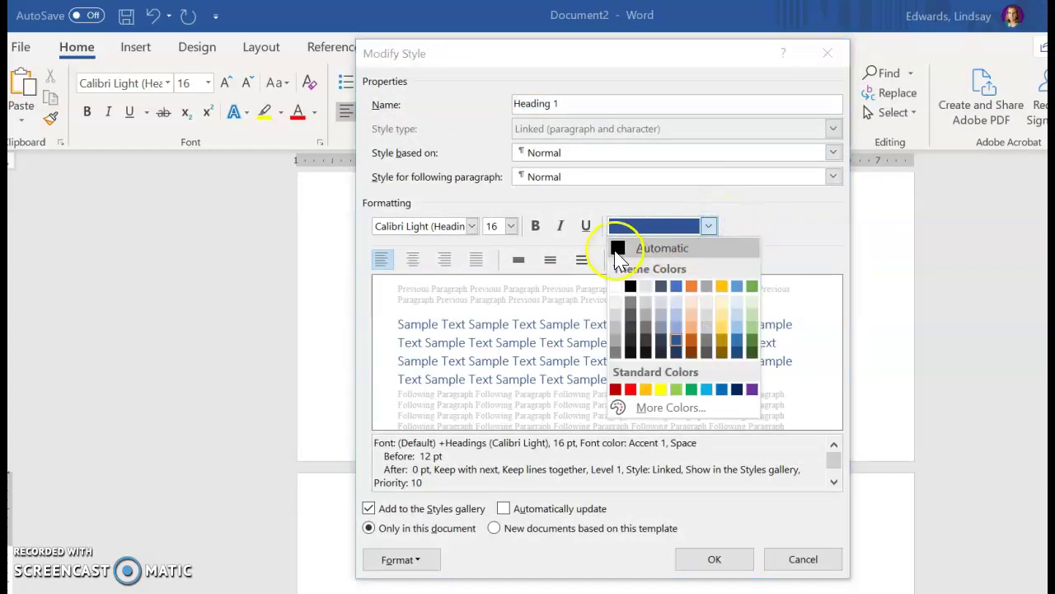
left_click(620, 246)
left_click(472, 228)
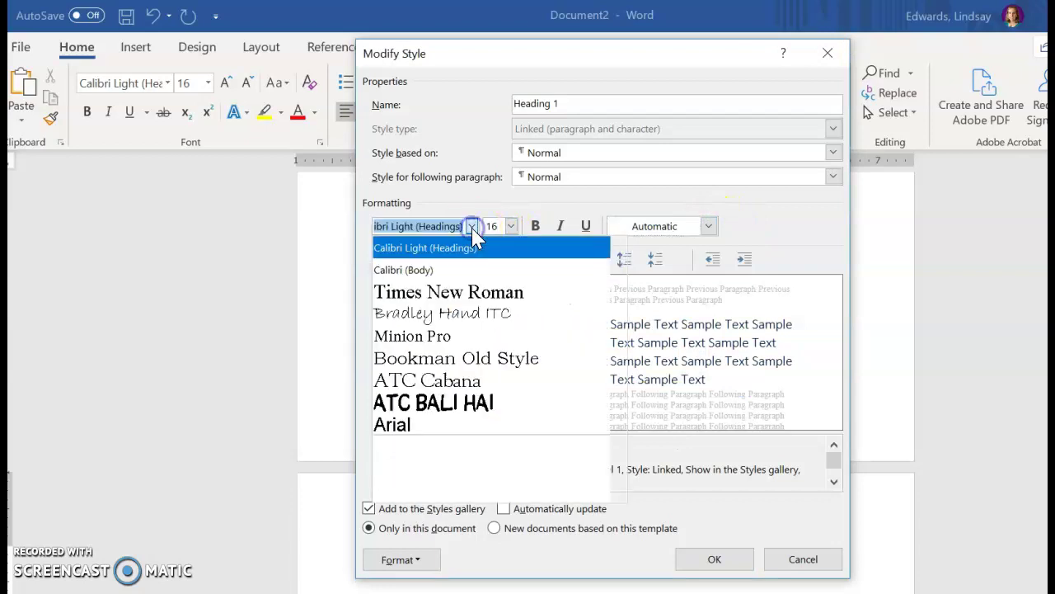
left_click(474, 293)
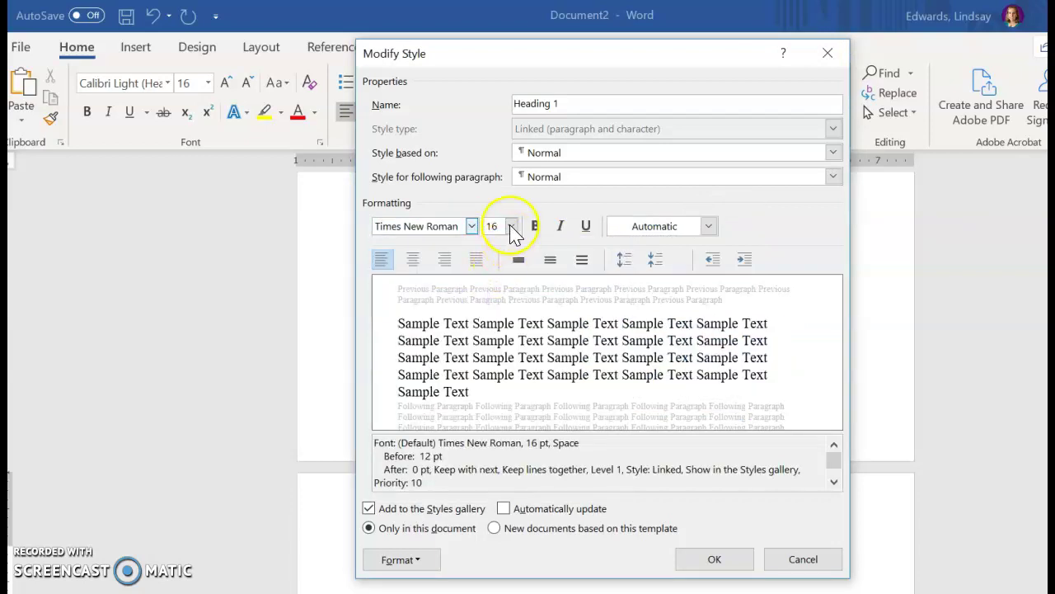
left_click(511, 226)
left_click(493, 299)
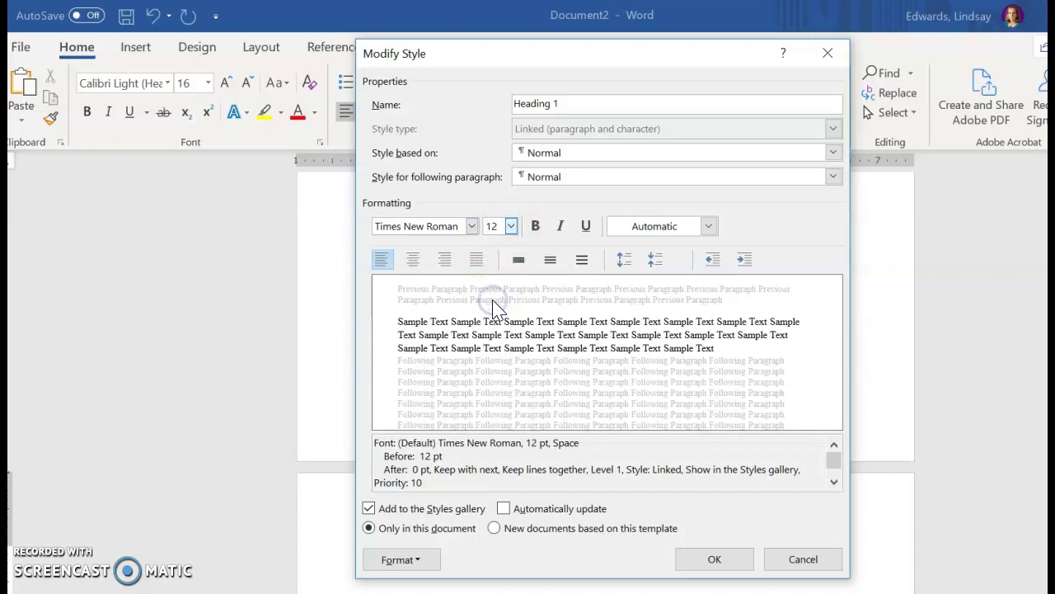
left_click(716, 558)
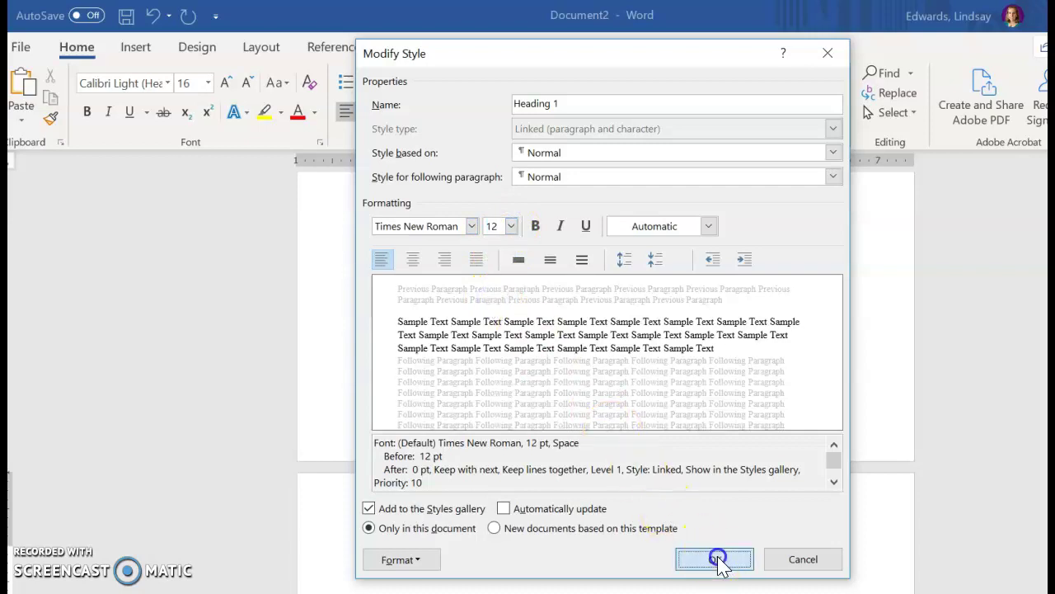
- Write the Heading 1 line on page two as a first name in possessive form followed by "example of APA table of contents"
type("Mand")
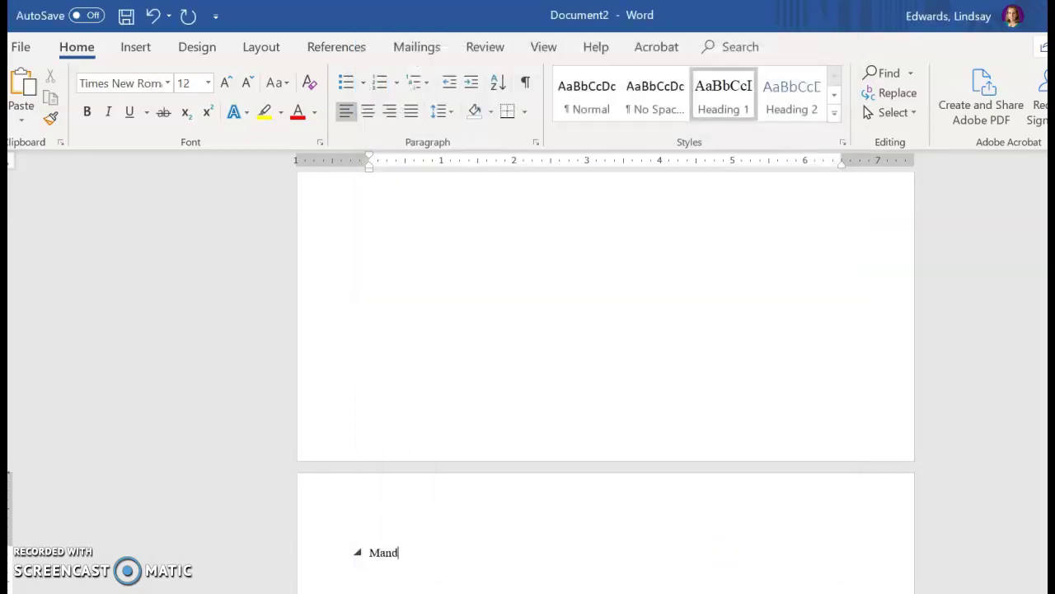
type("y's example of APA")
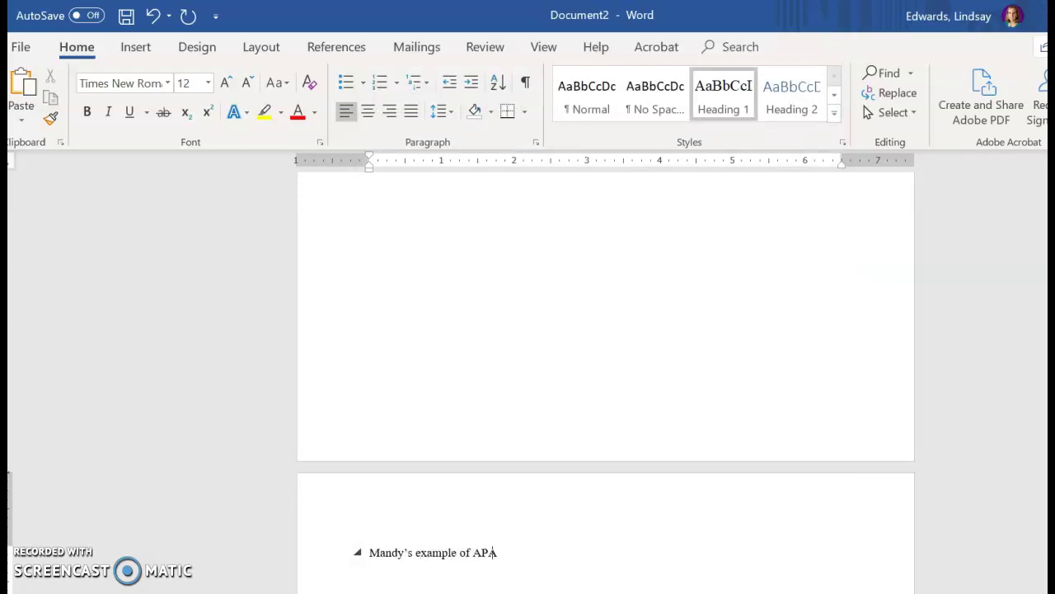
type(" table of contents")
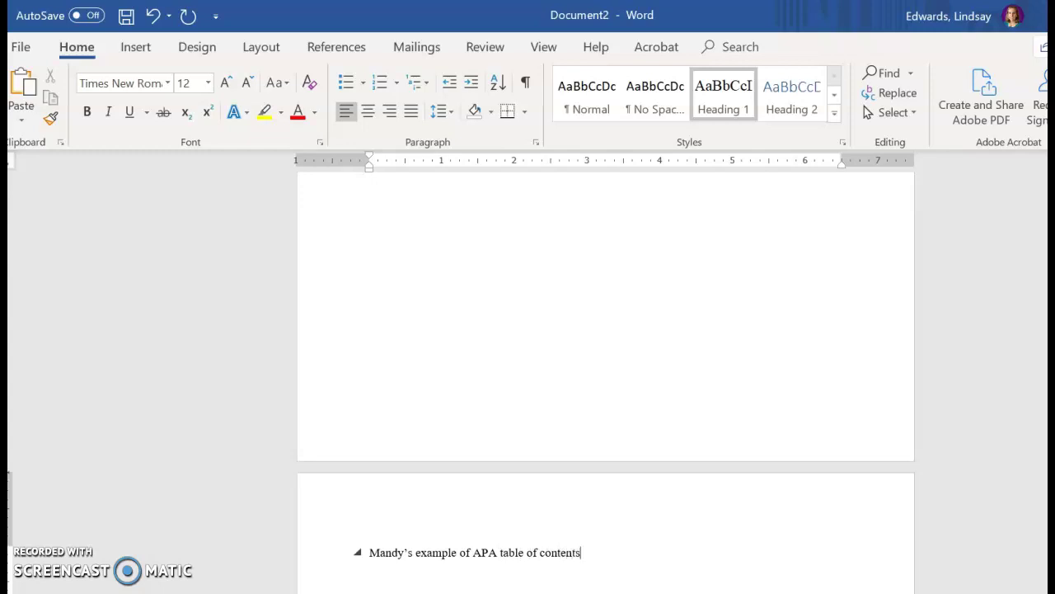
key("Return")
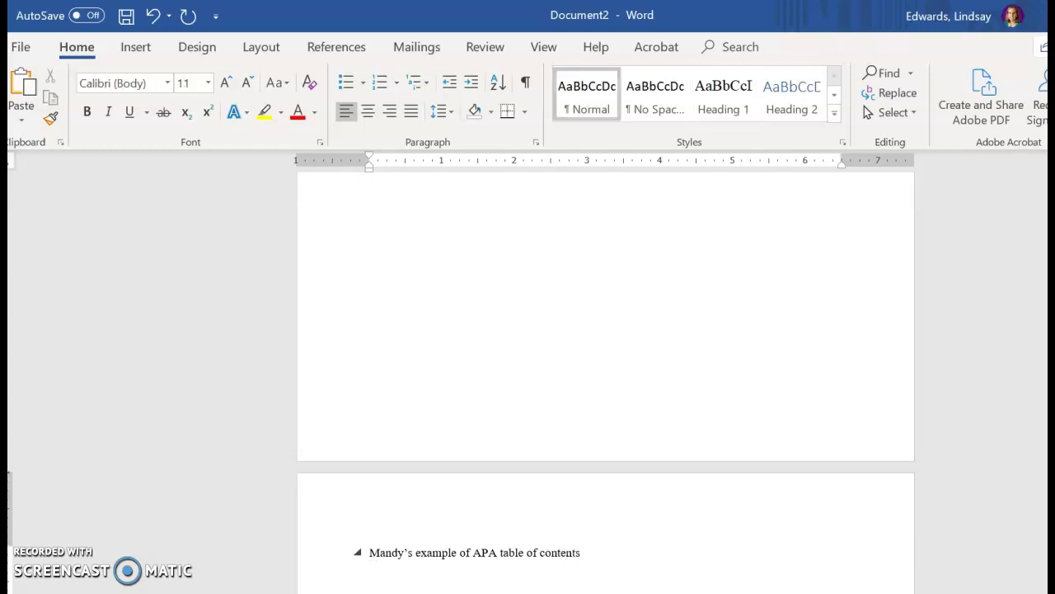
- Add two placeholder paragraphs reading "Ppp" below the heading, followed by a blank line and a new line
type("ppp")
key("Return")
type("ppp")
scroll(606, 371, "down", 5)
key("Return")
key("Return")
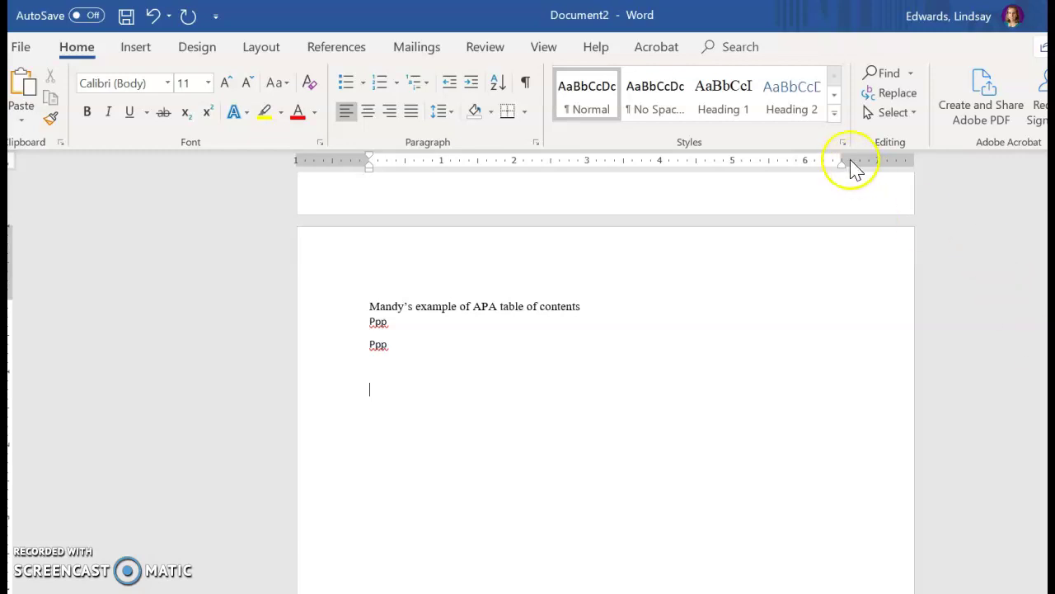
- Modify the Heading 2 style to Times New Roman, 12 pt, with the Automatic font color
right_click(808, 95)
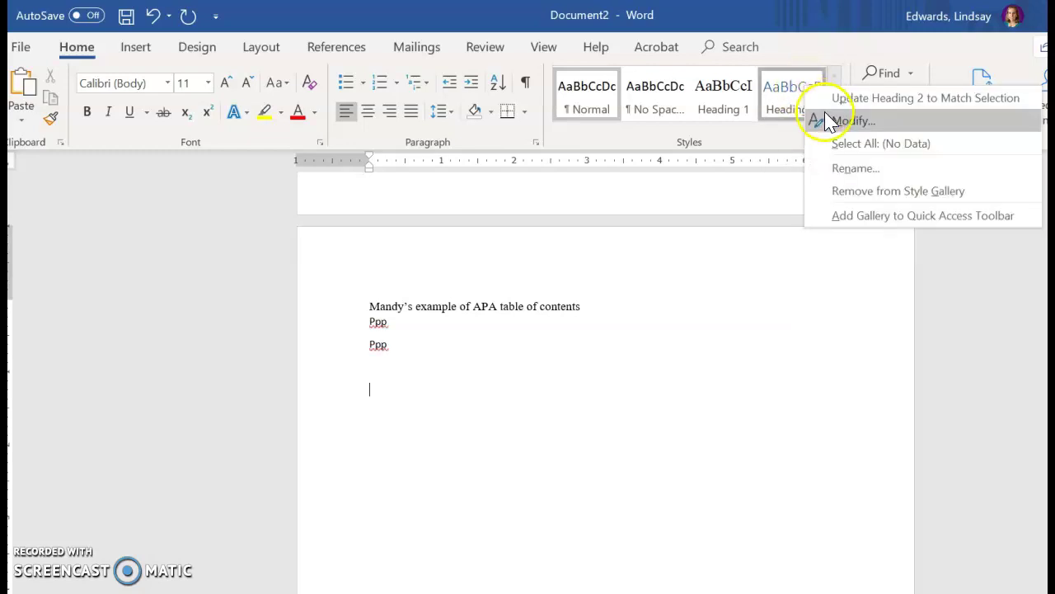
left_click(824, 120)
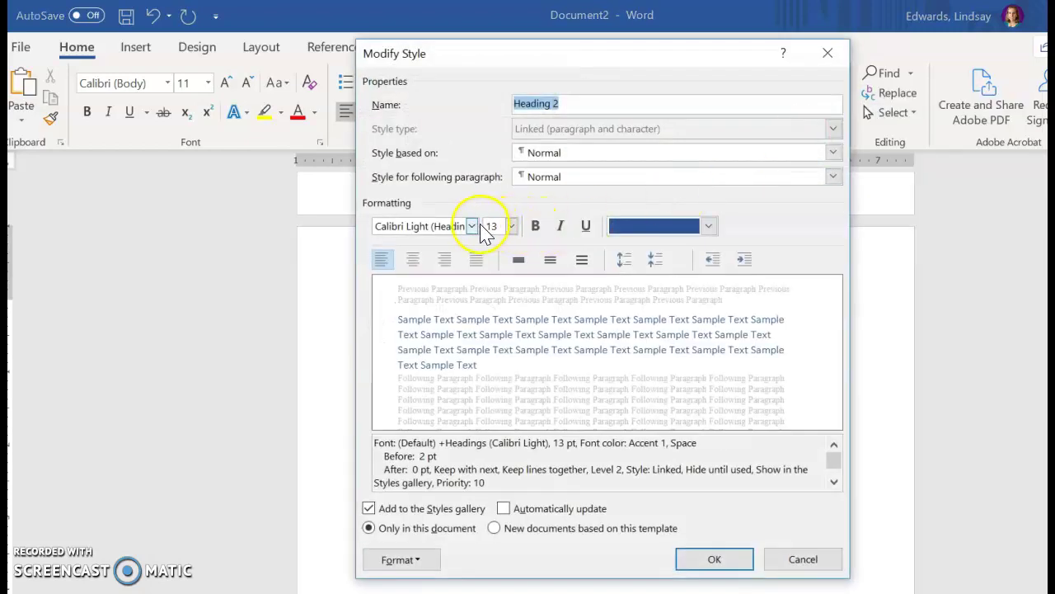
left_click(477, 226)
left_click(471, 290)
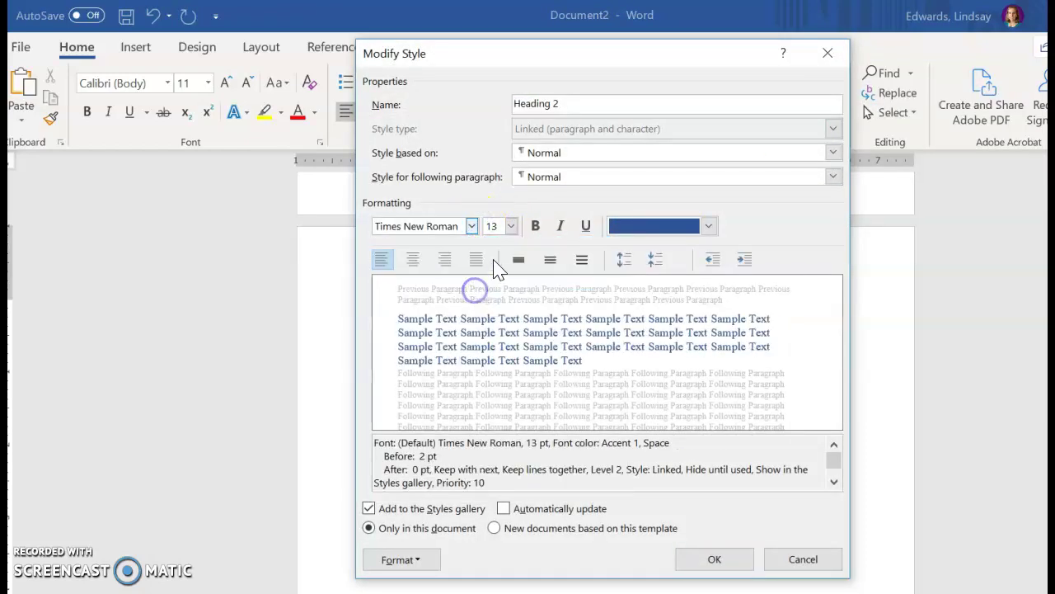
left_click(511, 226)
left_click(497, 288)
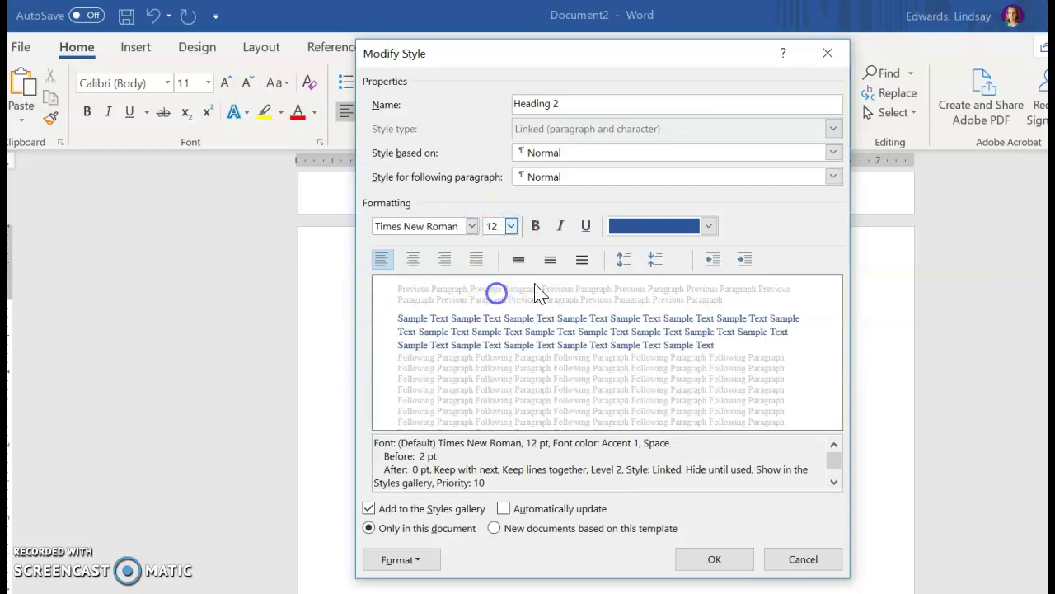
left_click(708, 226)
left_click(632, 245)
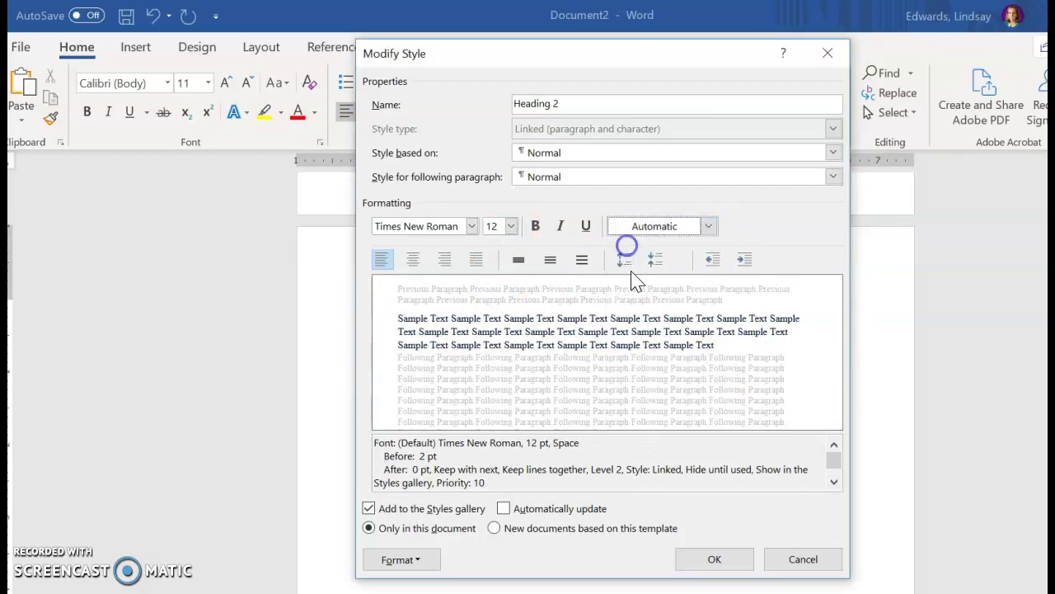
left_click(712, 558)
type("This is a")
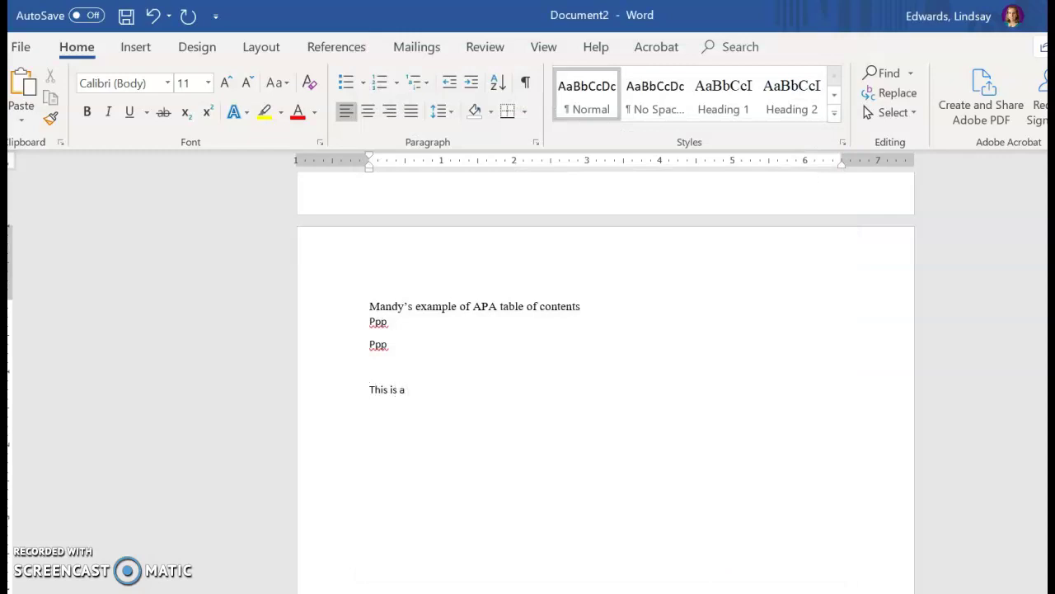
key("BackSpace")
key("BackSpace")
key("BackSpace")
key("BackSpace")
key("BackSpace")
key("BackSpace")
key("BackSpace")
key("BackSpace")
key("BackSpace")
- Add the Heading 2 line "This is a sub heading" with the placeholder text "pppp" on the line beneath it
left_click(794, 90)
type("This is a sub")
key("BackSpace")
type("ub ")
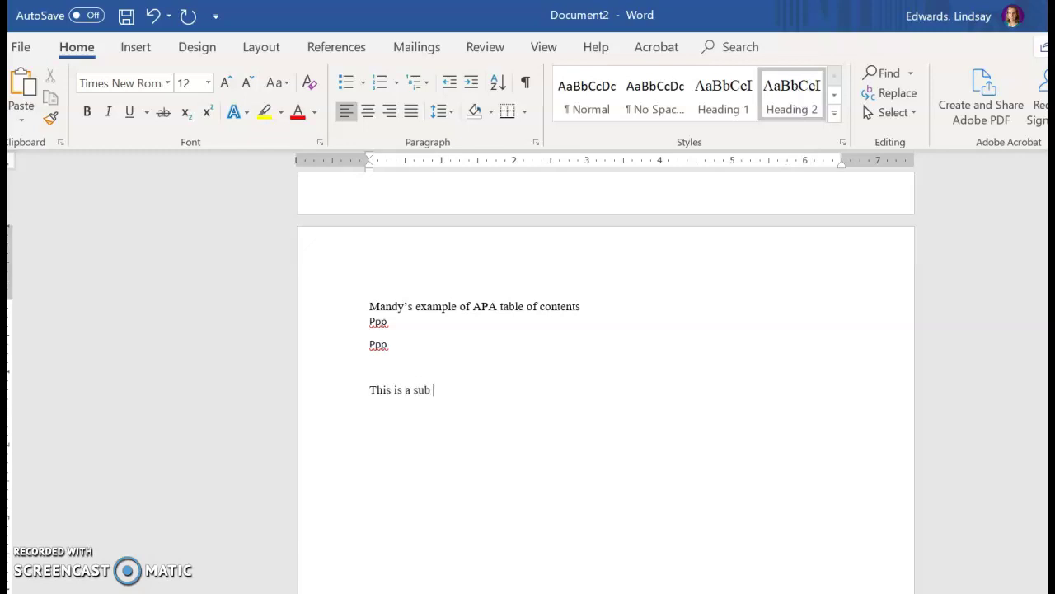
type("heading")
key("Return")
type("pppp")
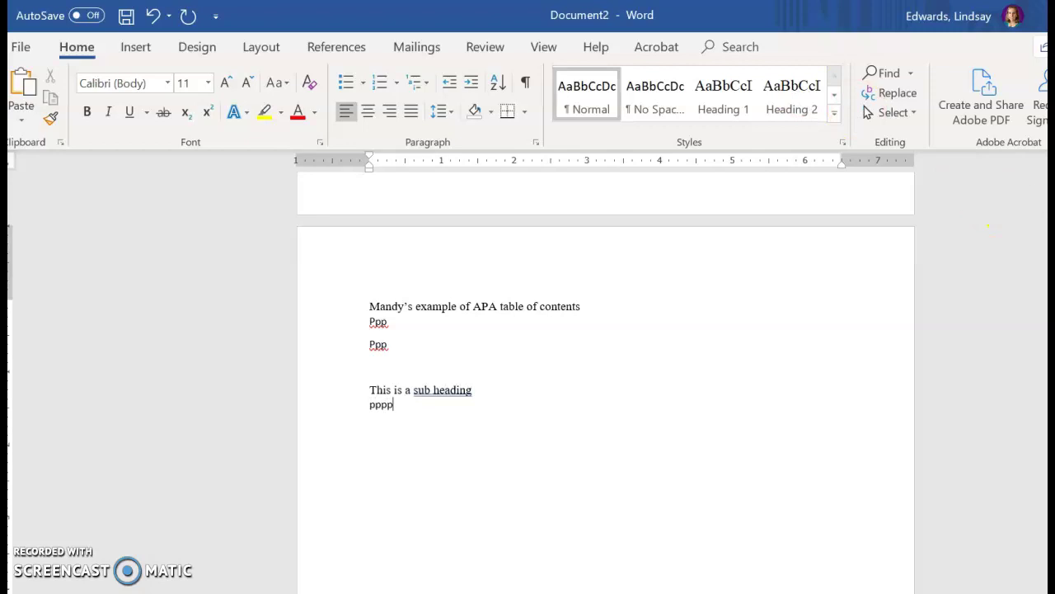
- Update the table of contents on the first page so it lists the document's headings
scroll(987, 225, "up", 5)
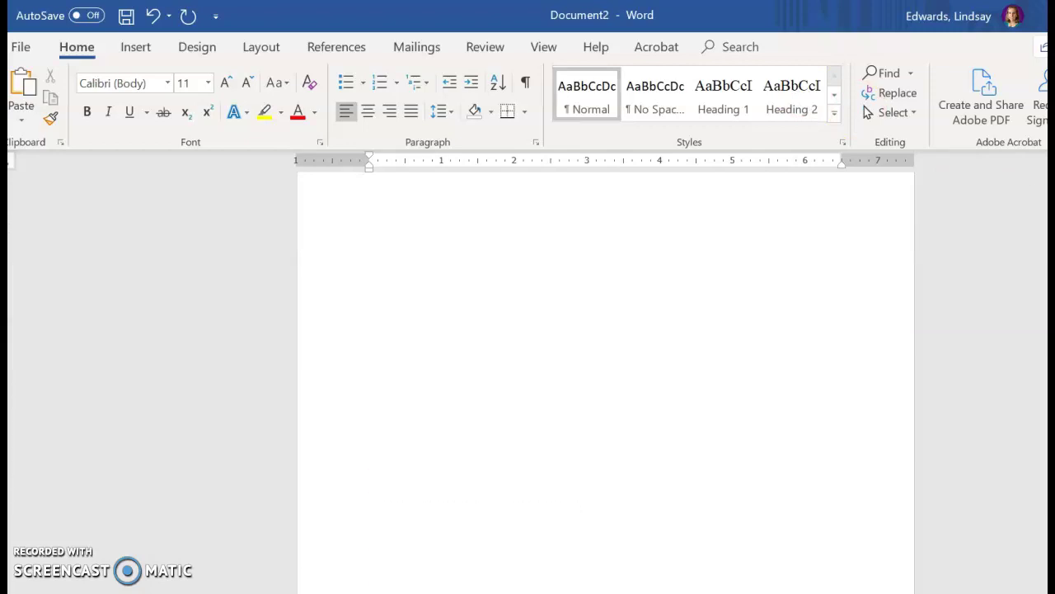
left_click(471, 290)
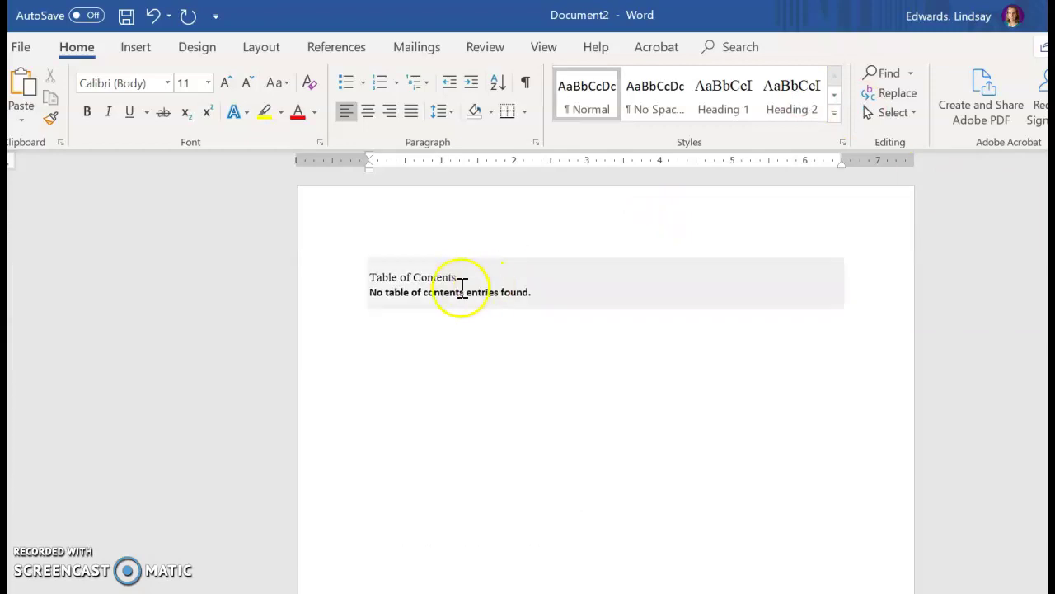
left_click(485, 278)
left_click(485, 278)
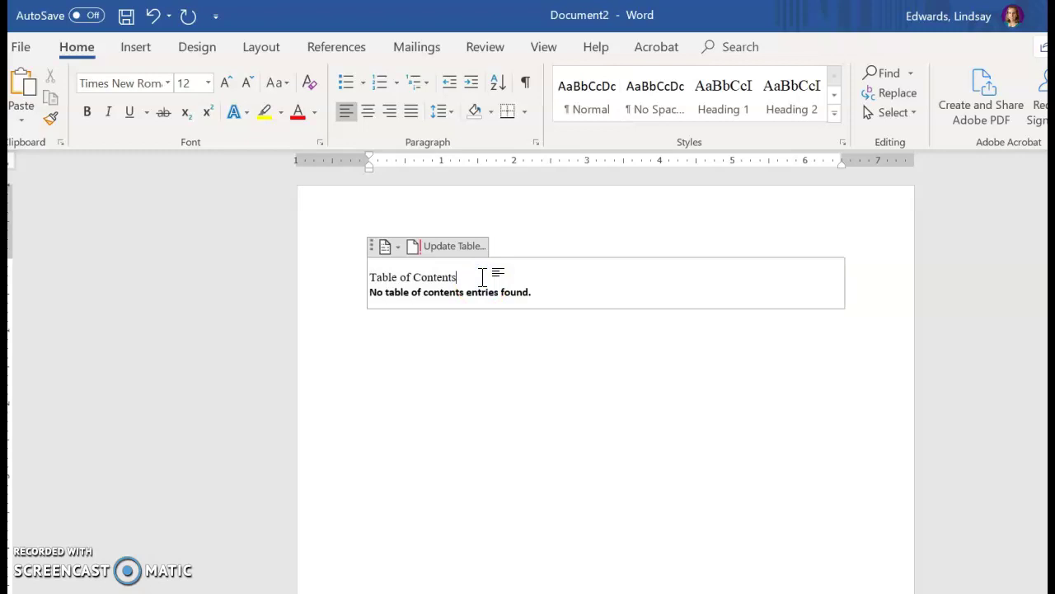
left_click(466, 249)
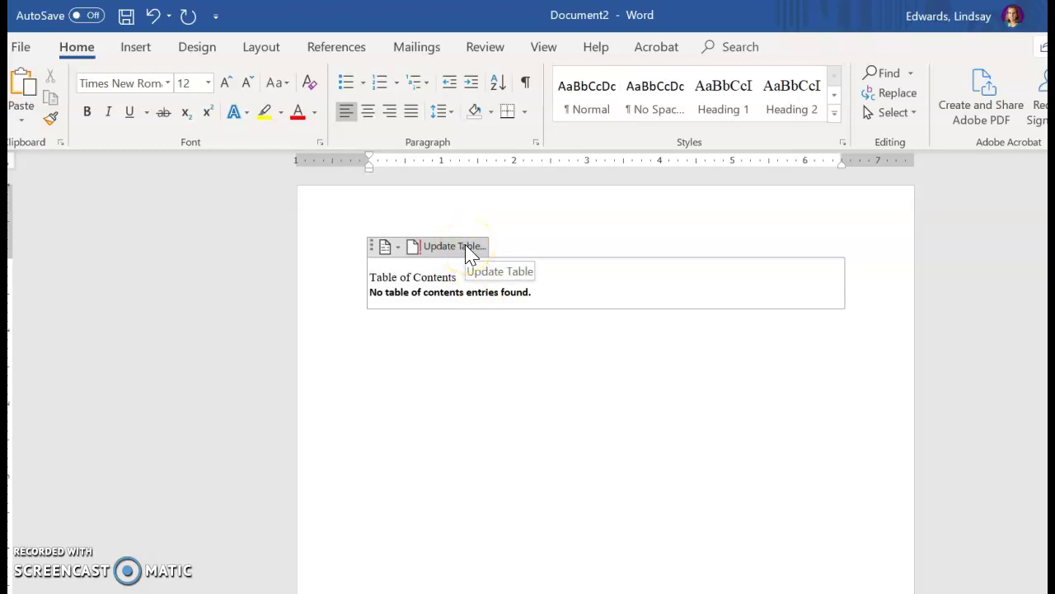
left_click(467, 249)
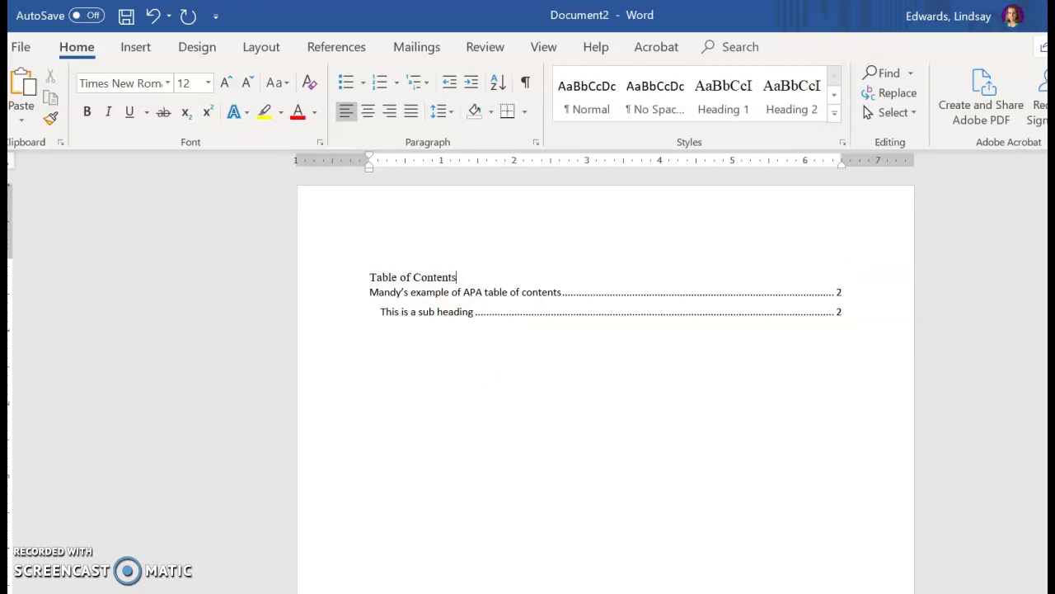
- Switch to the Forgiveness document and insert an Automatic Table 2 table of contents before its title line
left_click(628, 593)
left_click(582, 561)
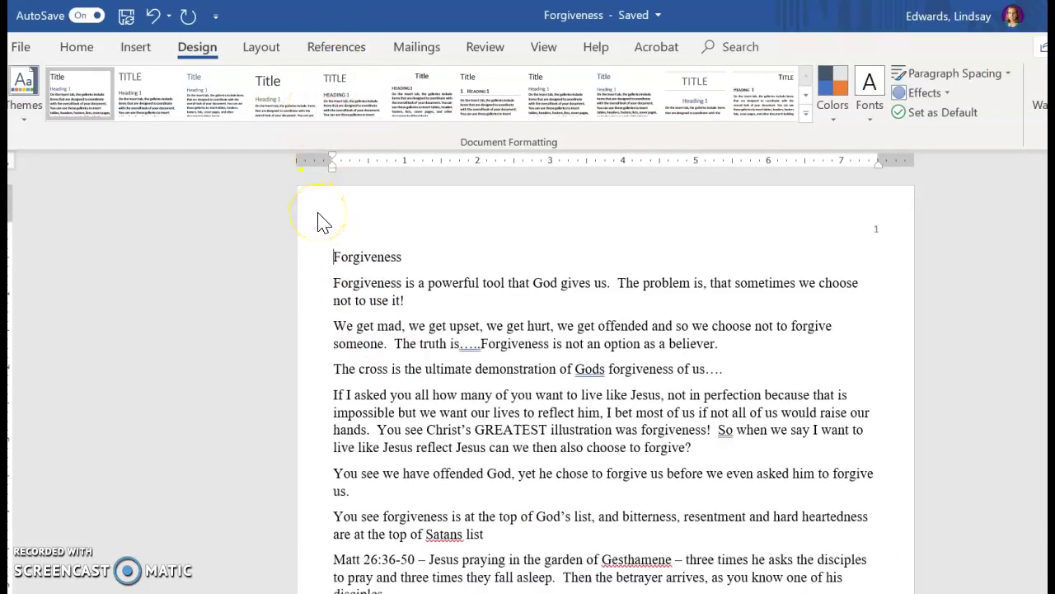
left_click(351, 49)
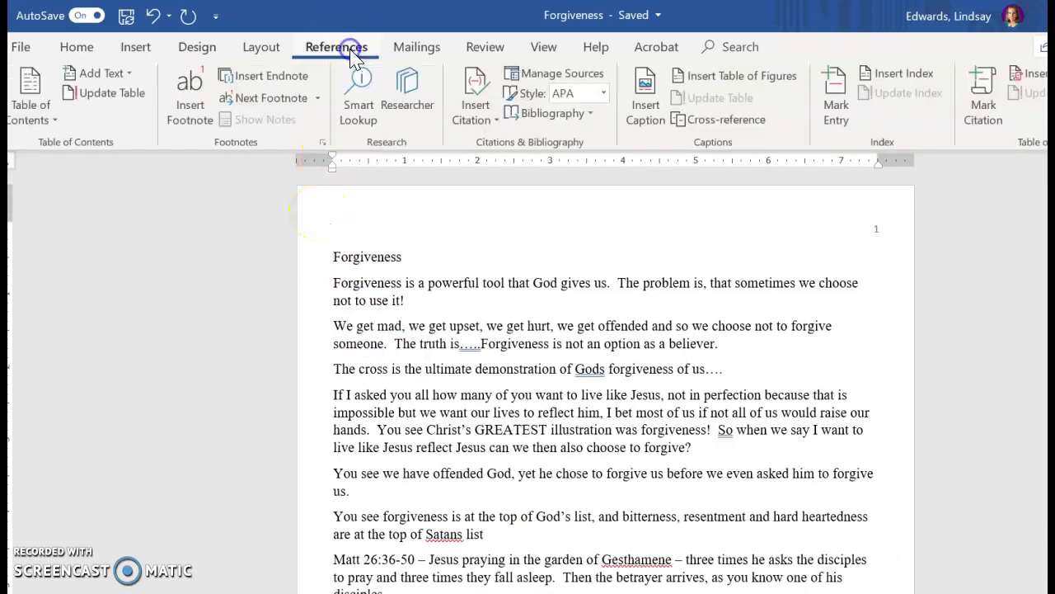
left_click(55, 119)
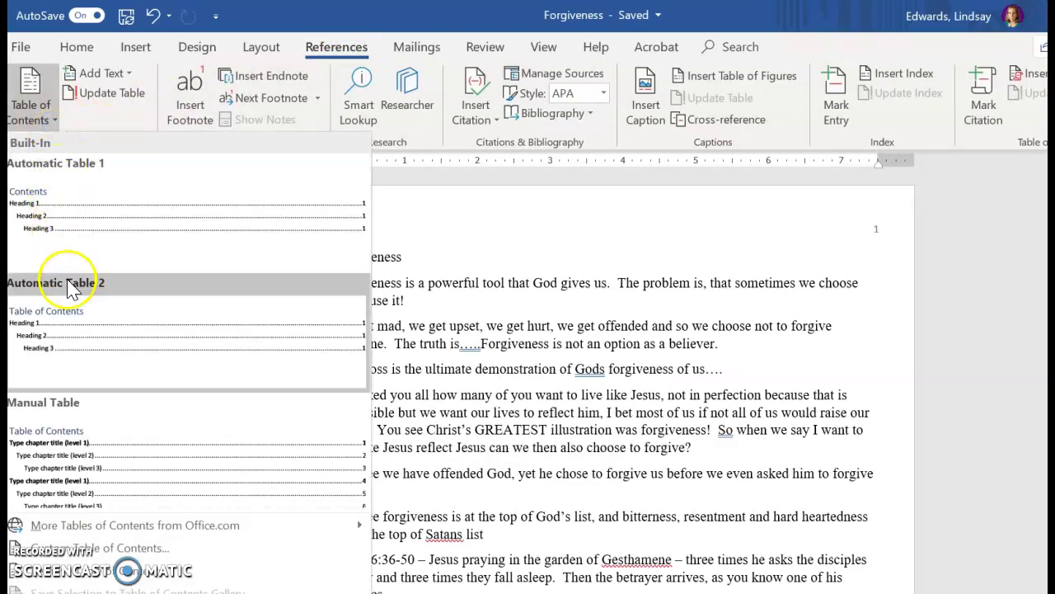
left_click(70, 329)
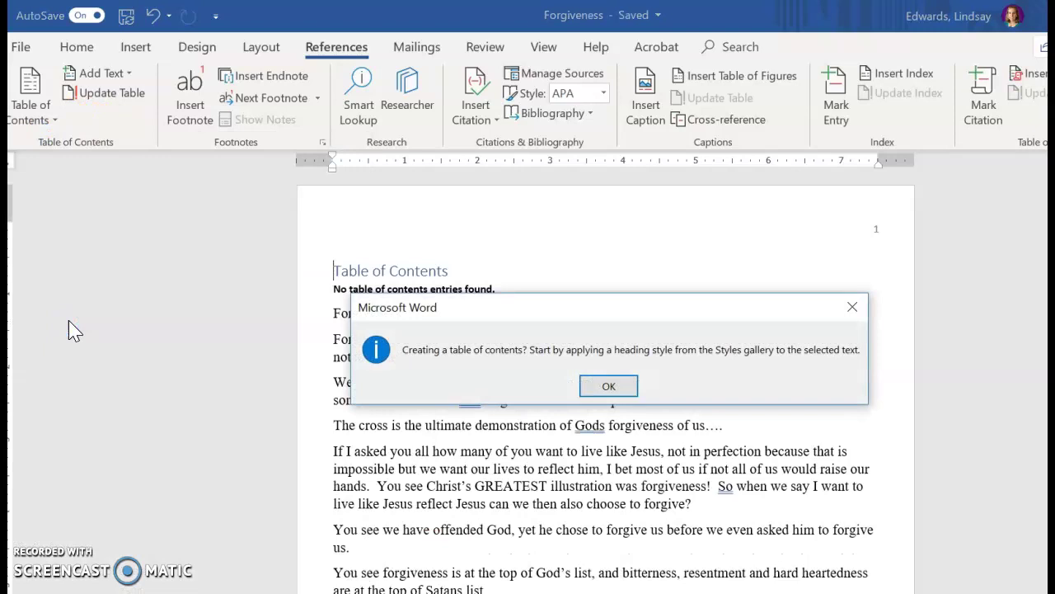
left_click(608, 384)
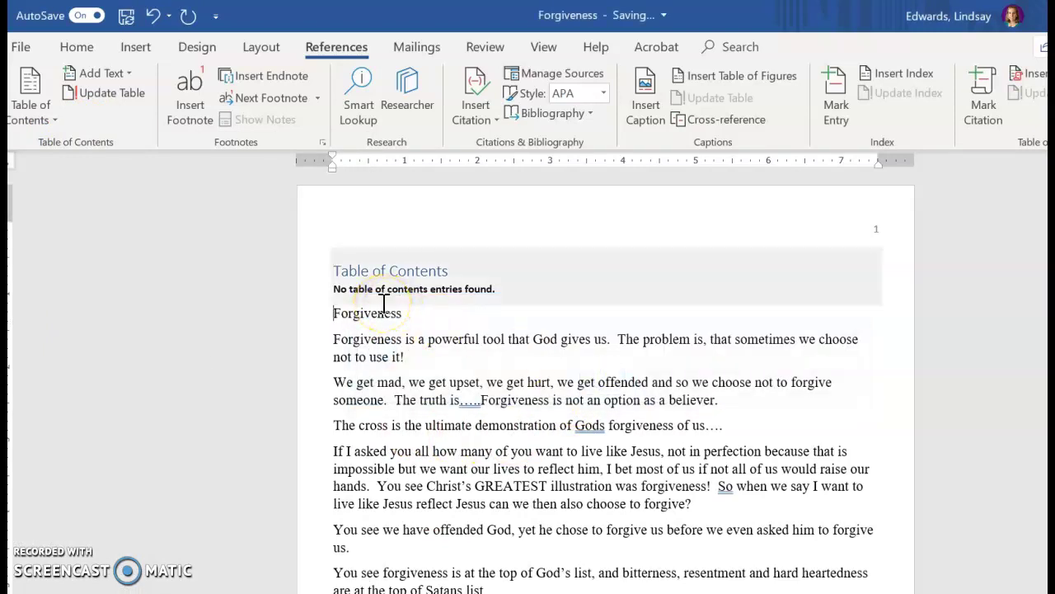
- Apply the Heading 1 style to the title line "Forgiveness" just beneath the table of contents
left_click(80, 48)
left_click_drag(406, 313, 337, 312)
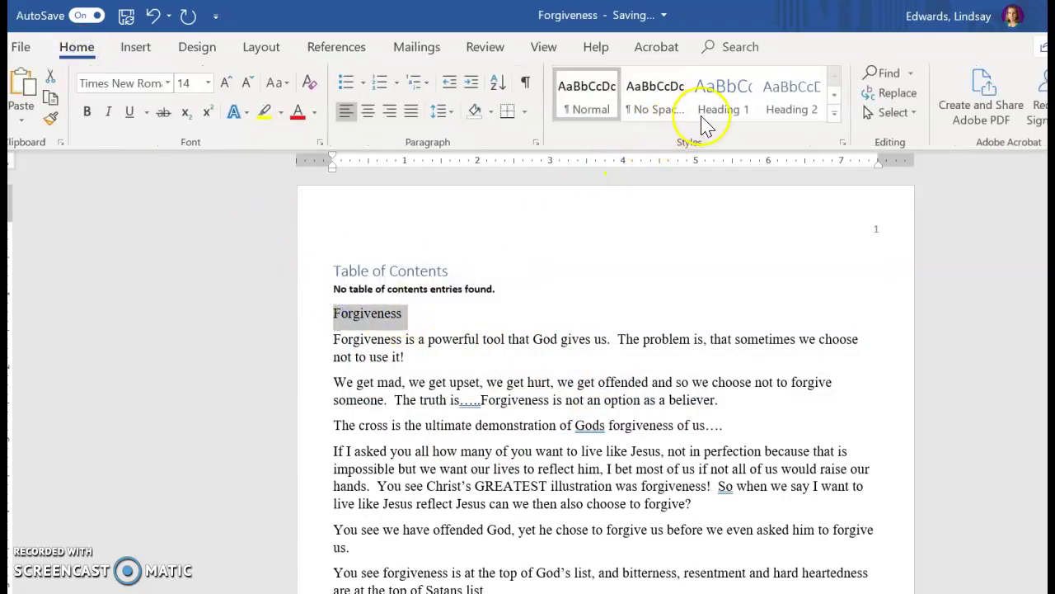
left_click(723, 95)
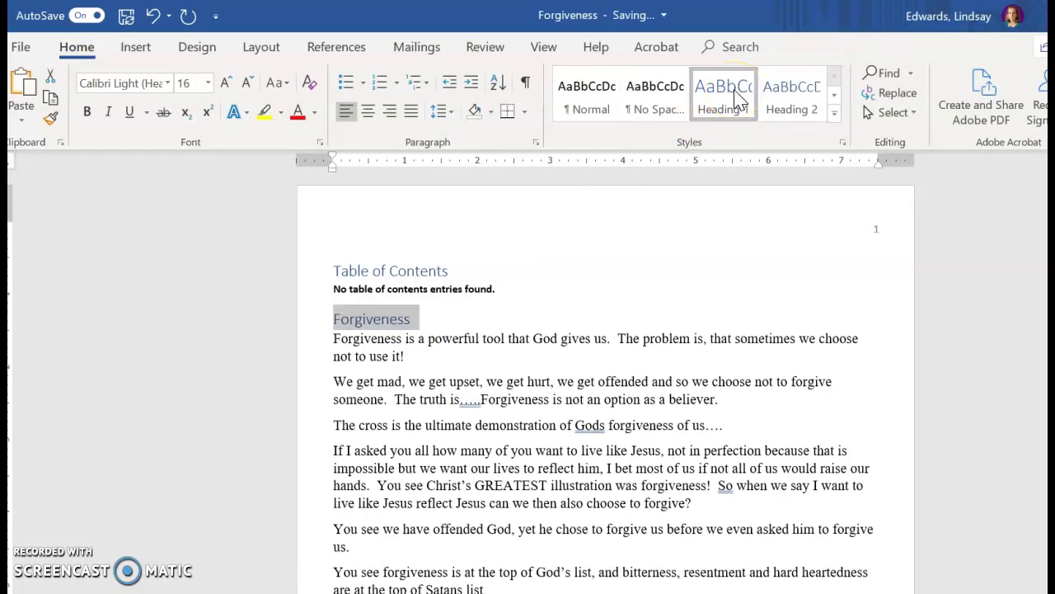
- Modify the Heading 1 style to Times New Roman, 12 pt, with the Automatic font color, and update the table of contents
right_click(731, 92)
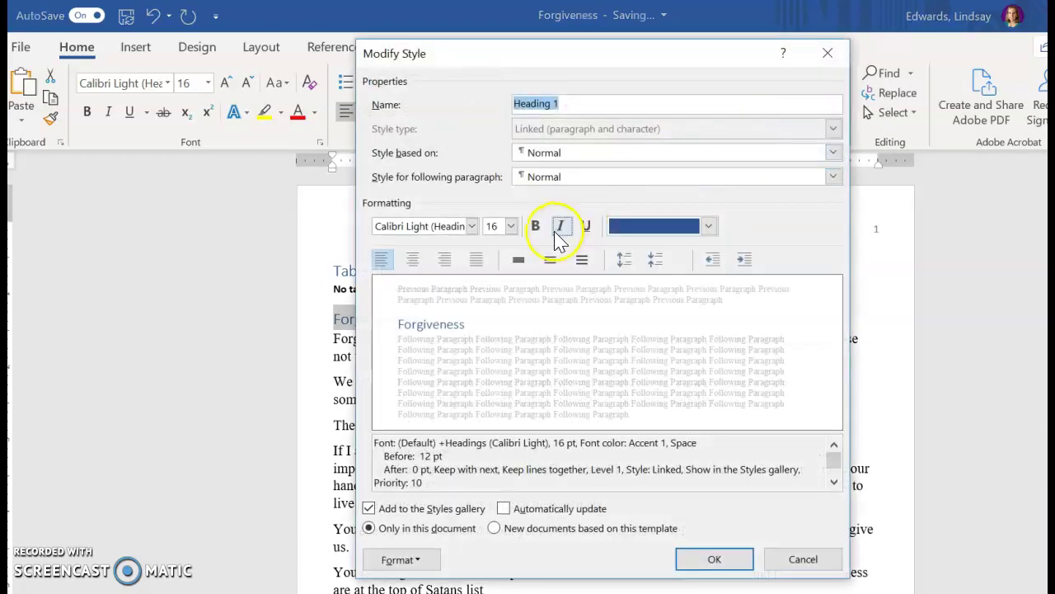
left_click(472, 226)
left_click(451, 290)
left_click(511, 227)
left_click(491, 294)
left_click(713, 231)
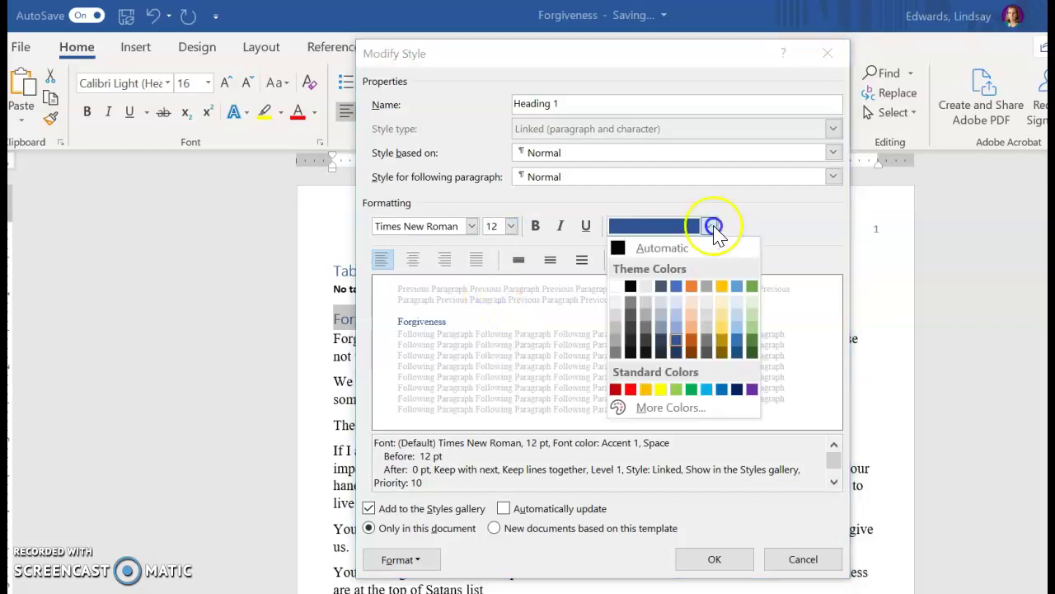
left_click(629, 246)
left_click(719, 568)
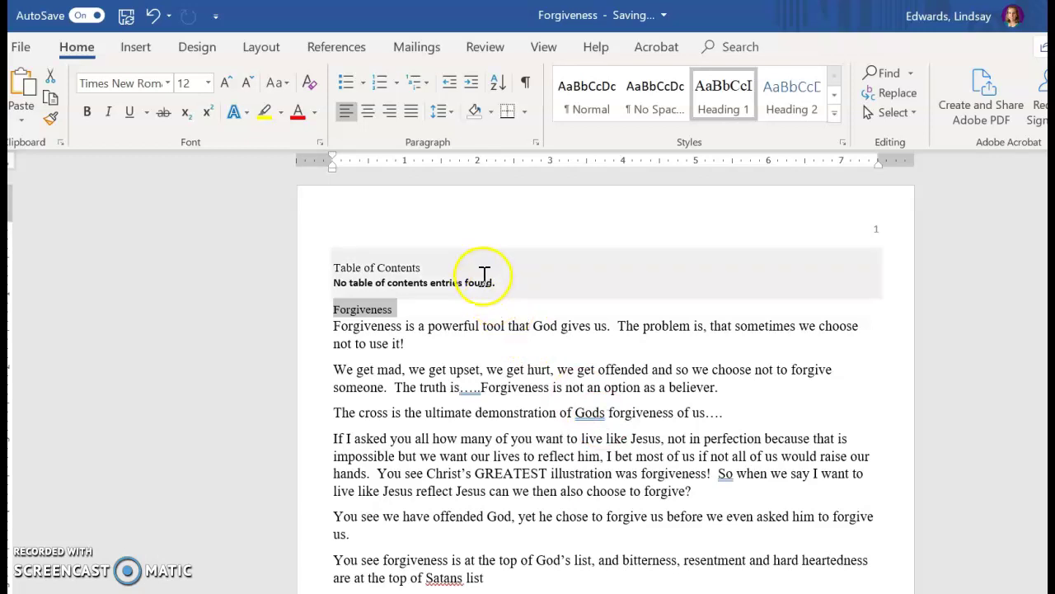
left_click(484, 275)
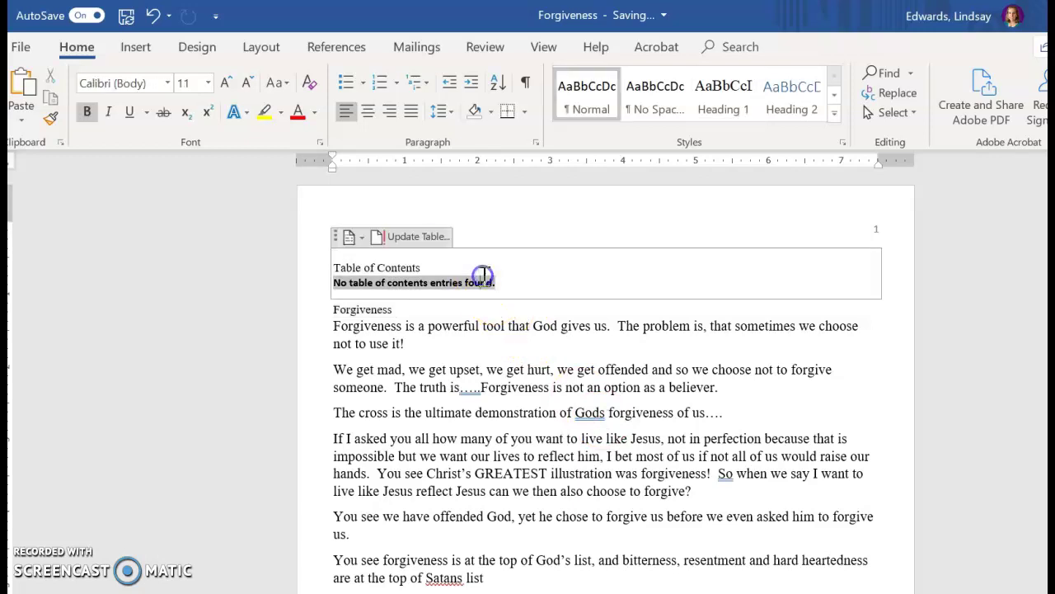
left_click(428, 234)
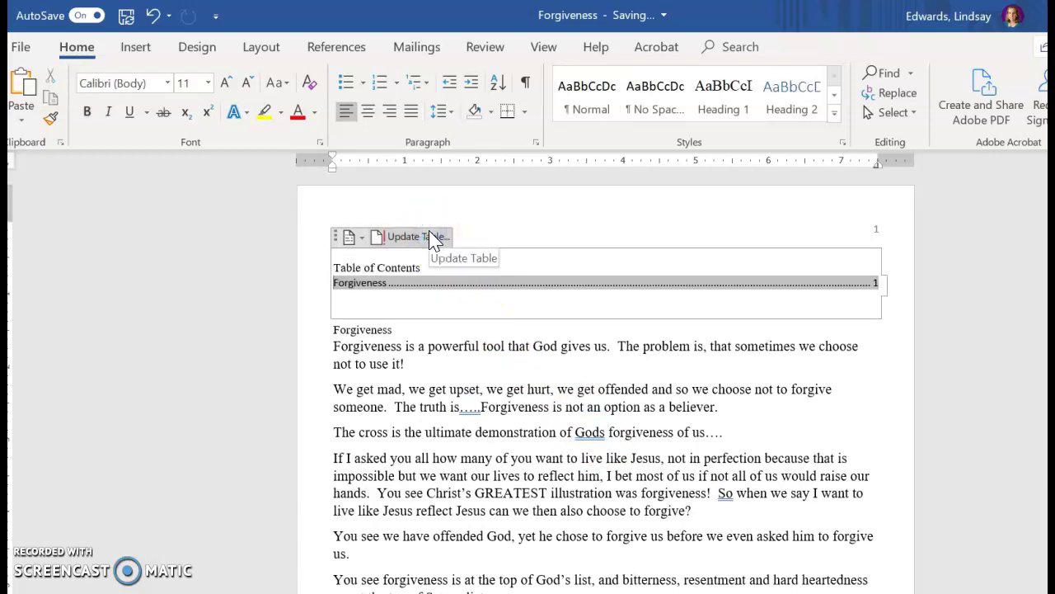
- Modify the Heading 2 style to Times New Roman, 12 pt, with the Automatic font color, for this document
mouse_move(343, 434)
left_mouse_down()
mouse_move(631, 450)
mouse_move(723, 432)
left_mouse_up()
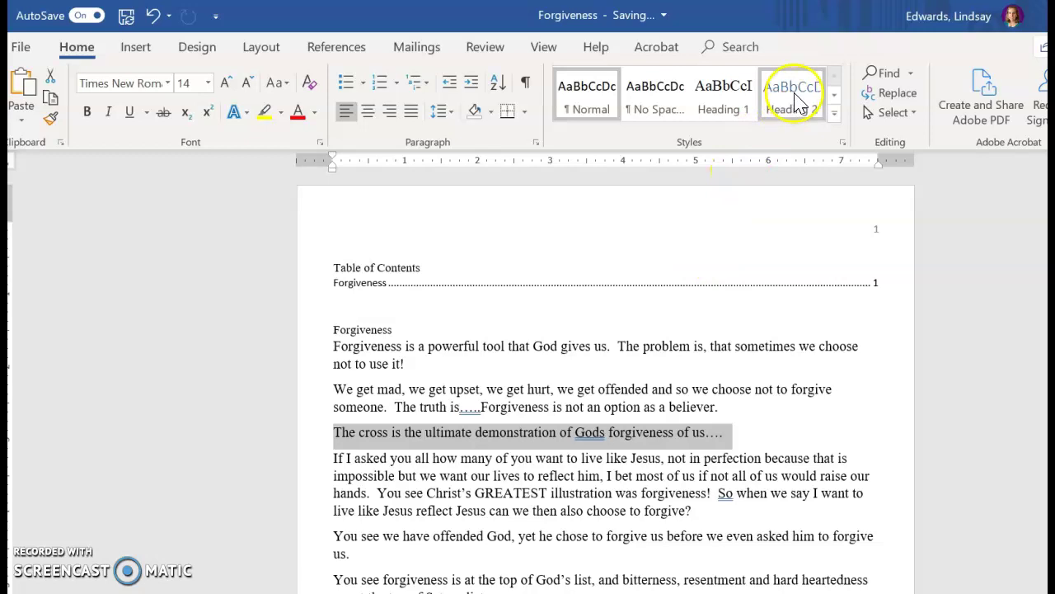
left_click(835, 94)
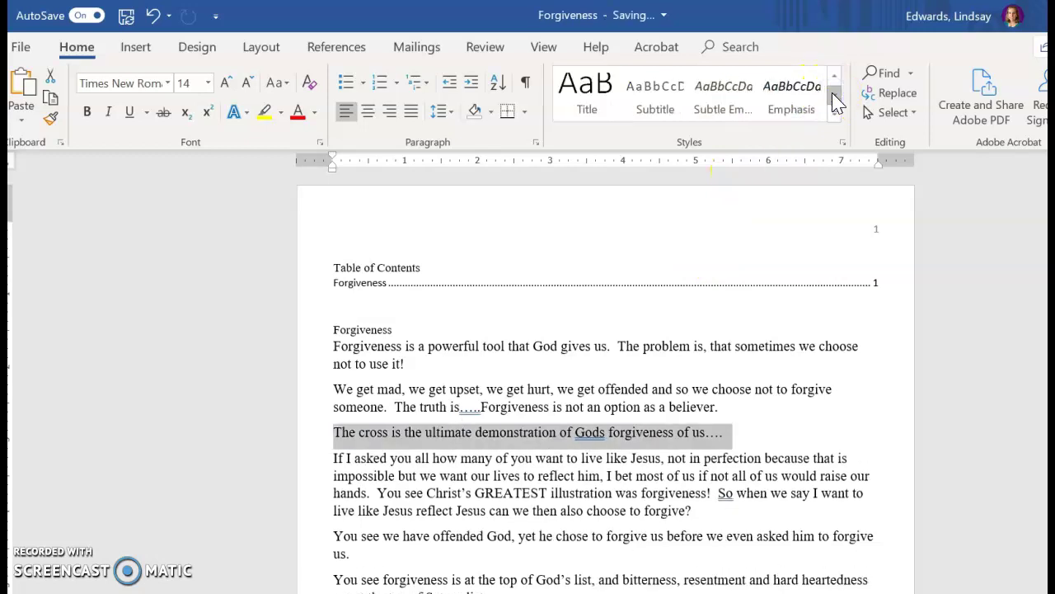
left_click(834, 76)
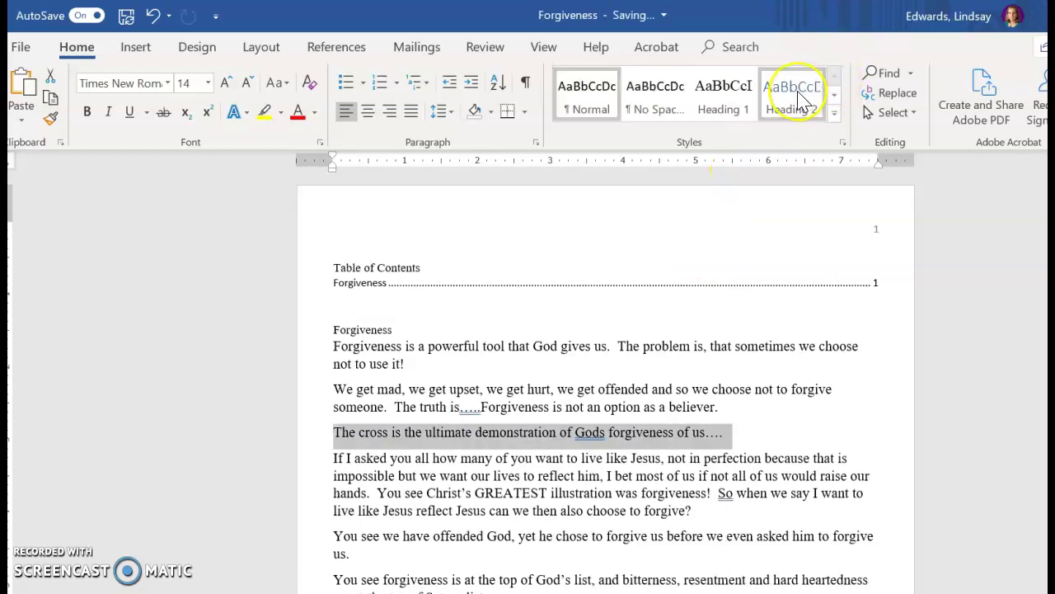
right_click(798, 99)
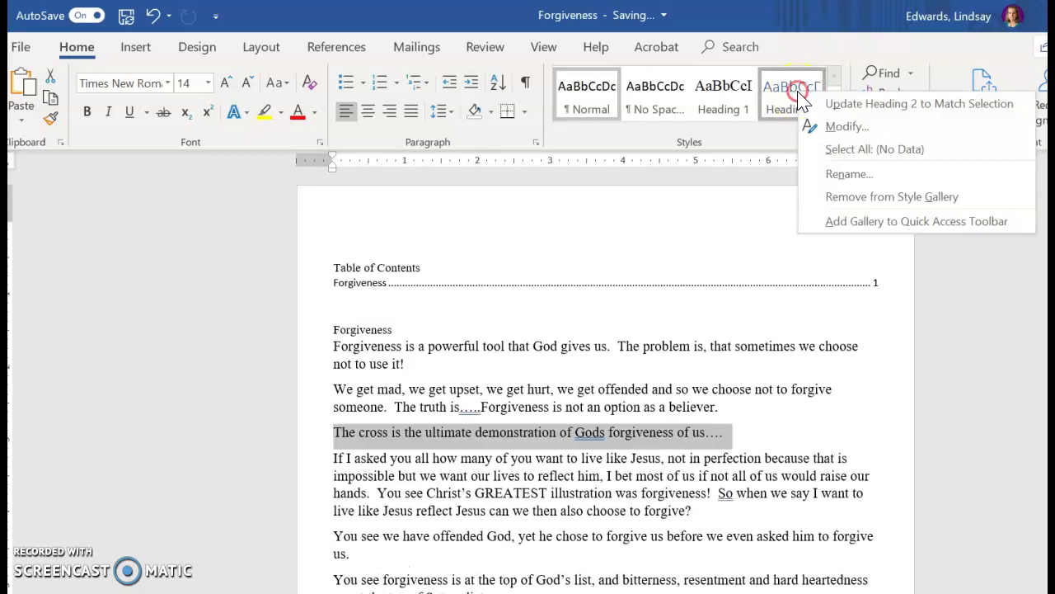
left_click(821, 127)
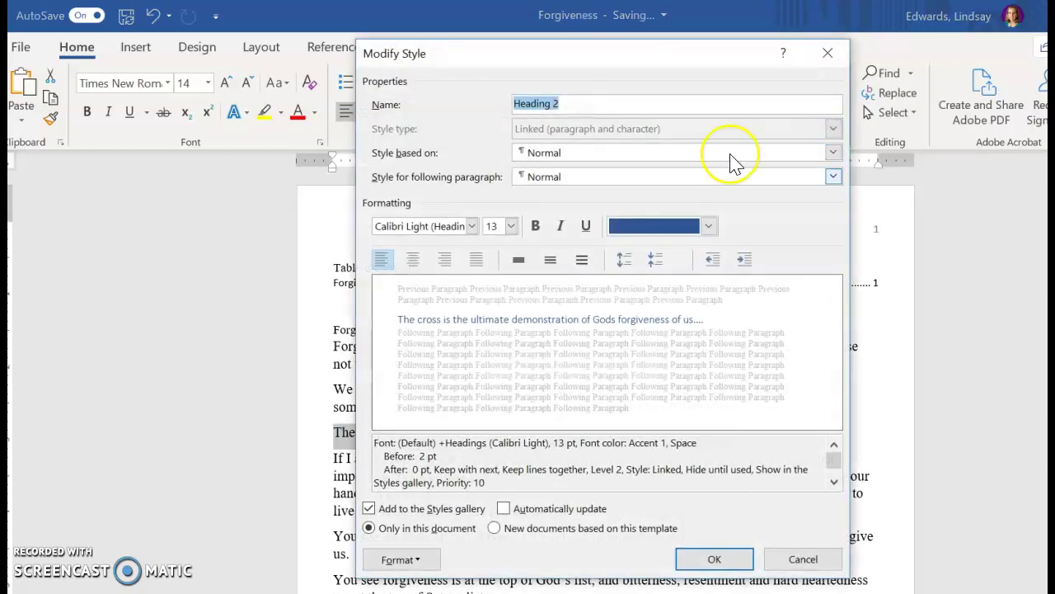
left_click(467, 233)
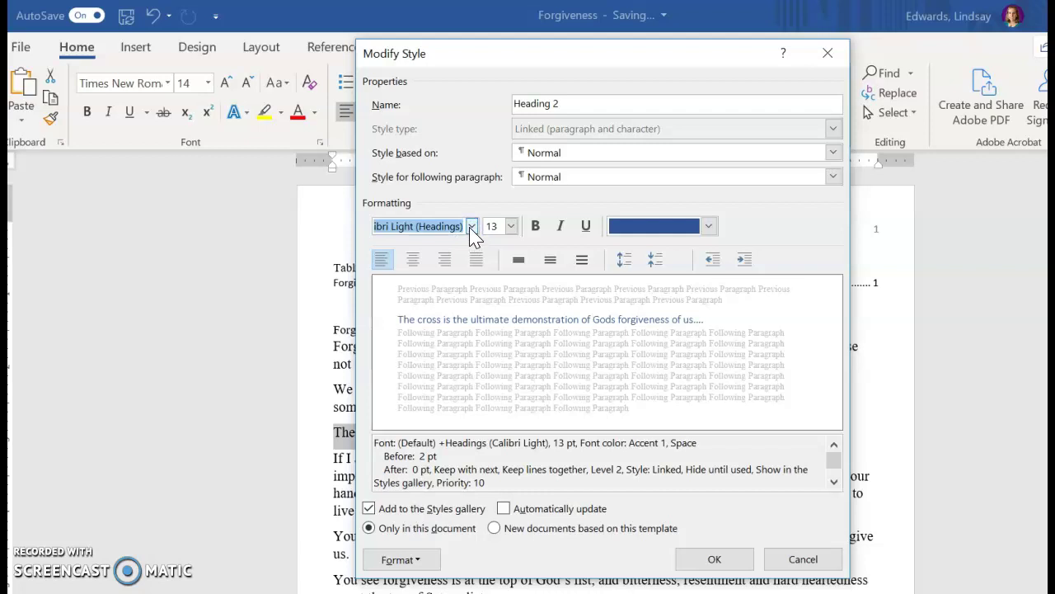
left_click(472, 227)
left_click(448, 292)
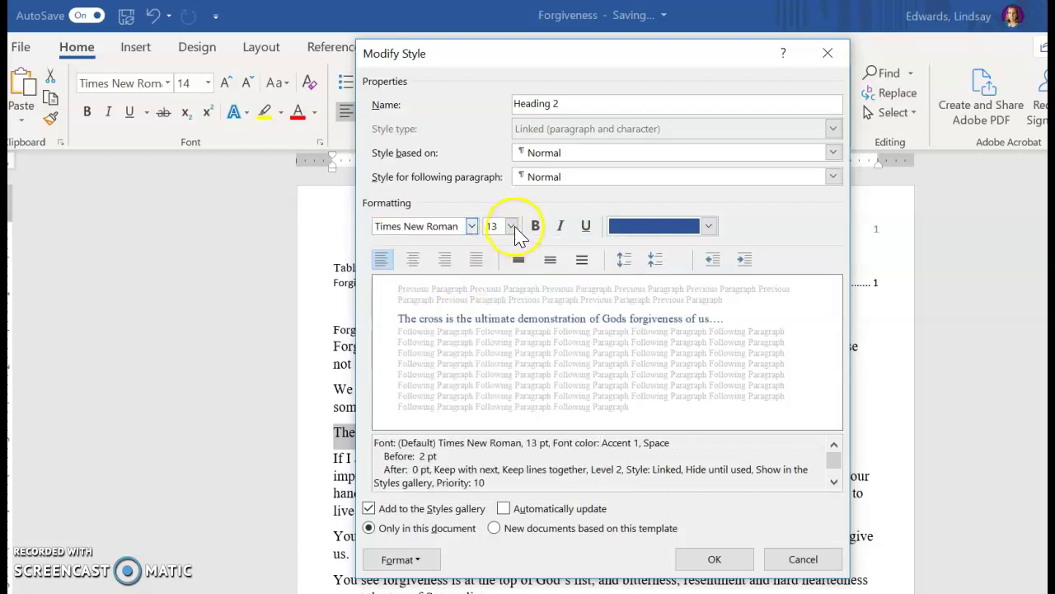
left_click(512, 228)
left_click(495, 294)
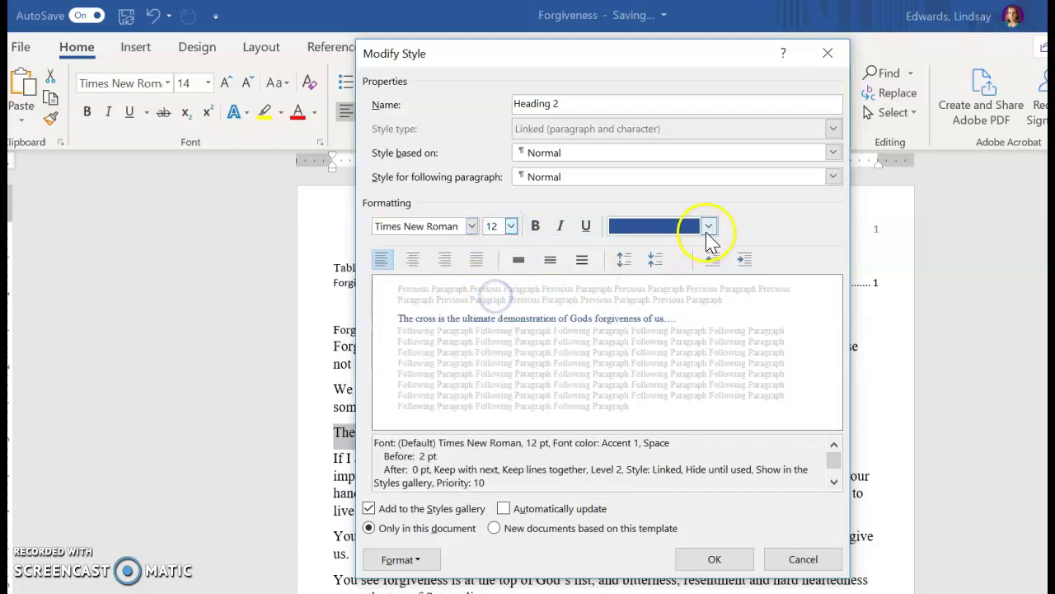
left_click(708, 226)
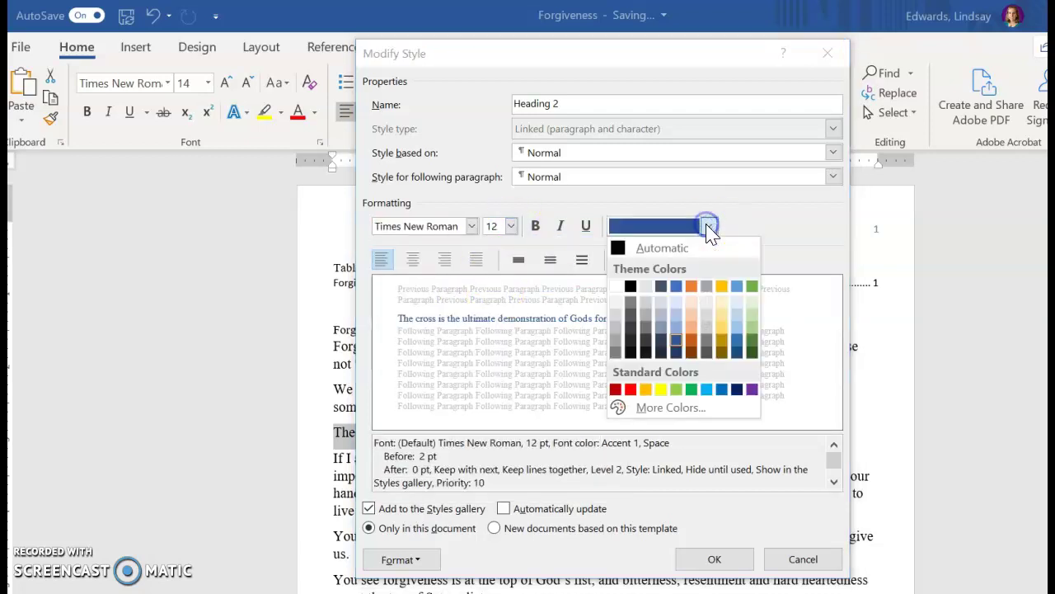
left_click(626, 256)
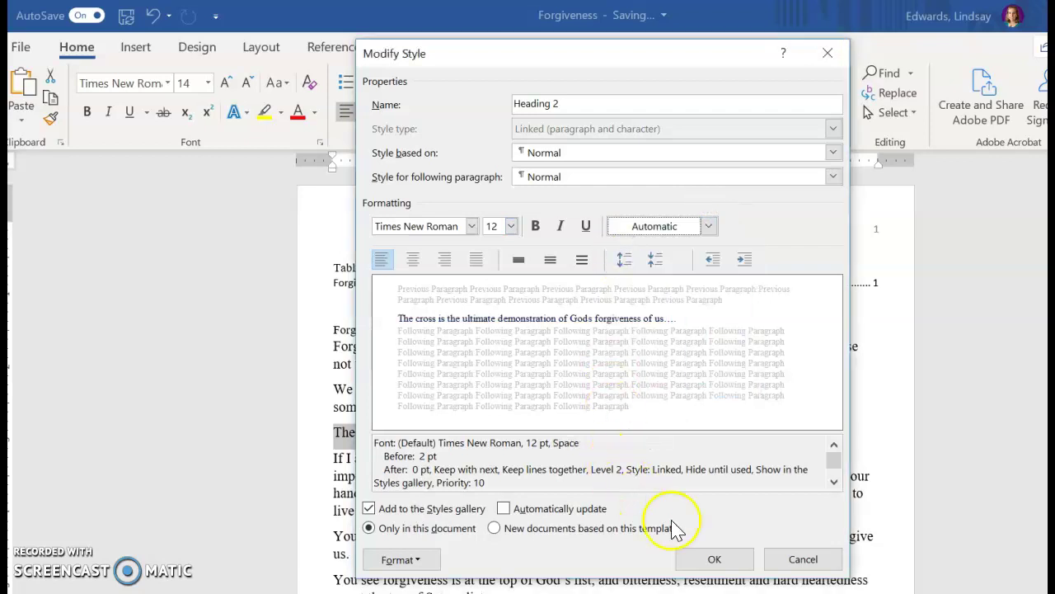
left_click(714, 560)
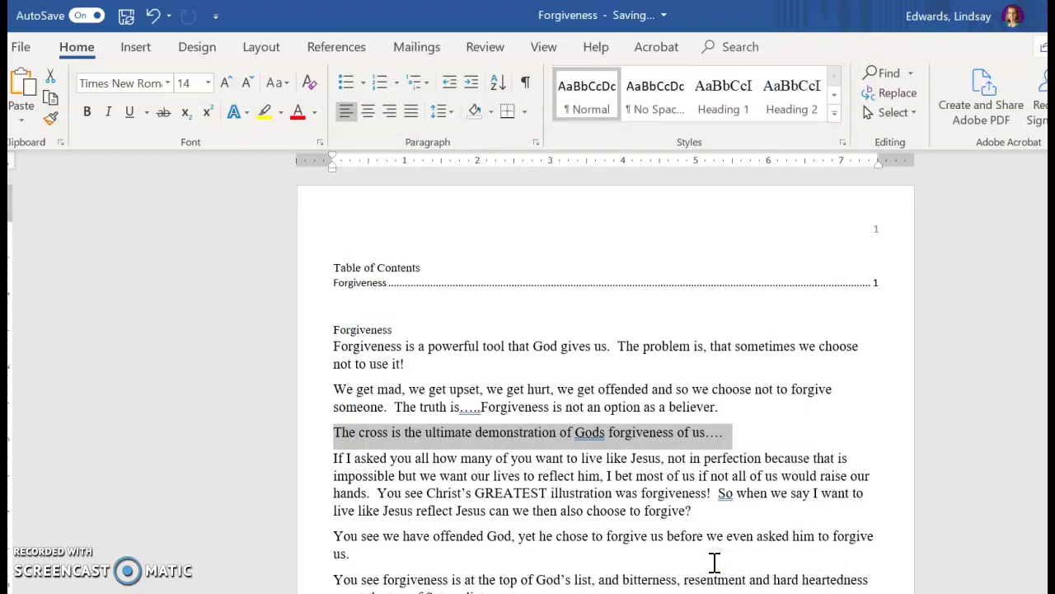
- Try to bring the sub-heading line into the table of contents by updating the entire table
left_click(489, 290)
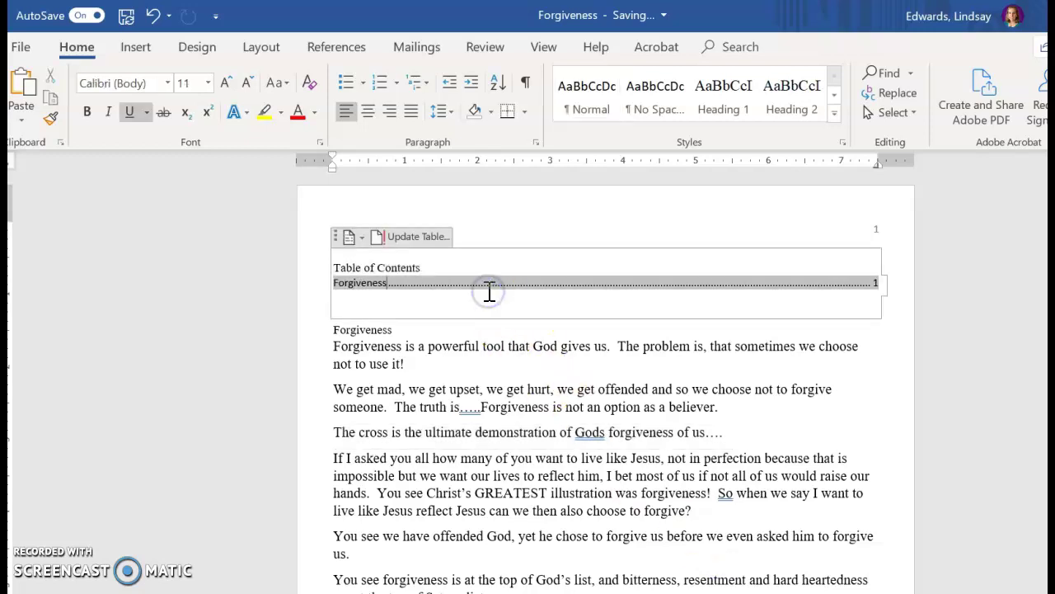
left_click(410, 237)
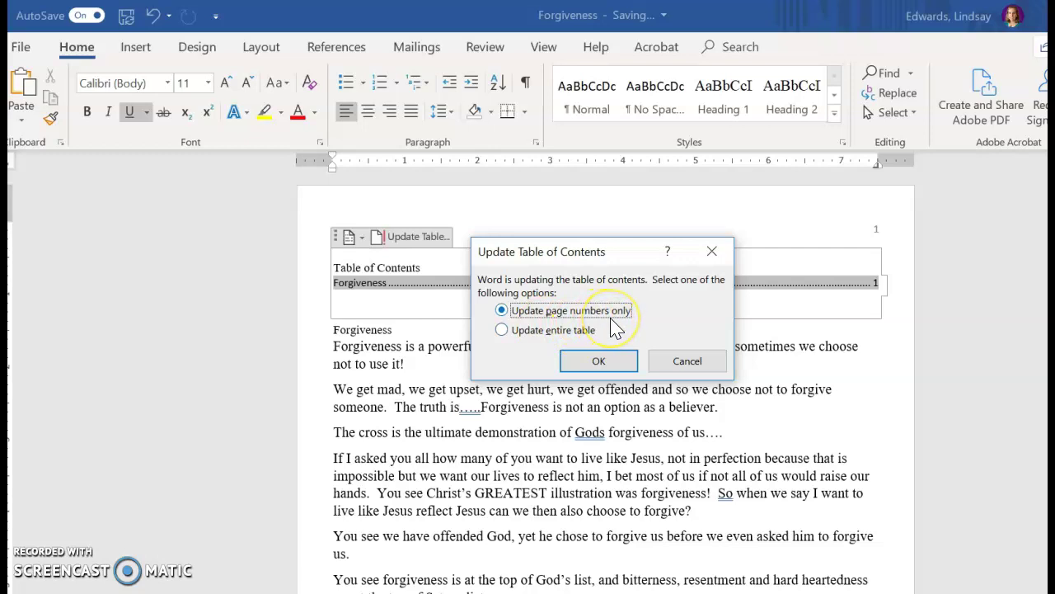
left_click(560, 340)
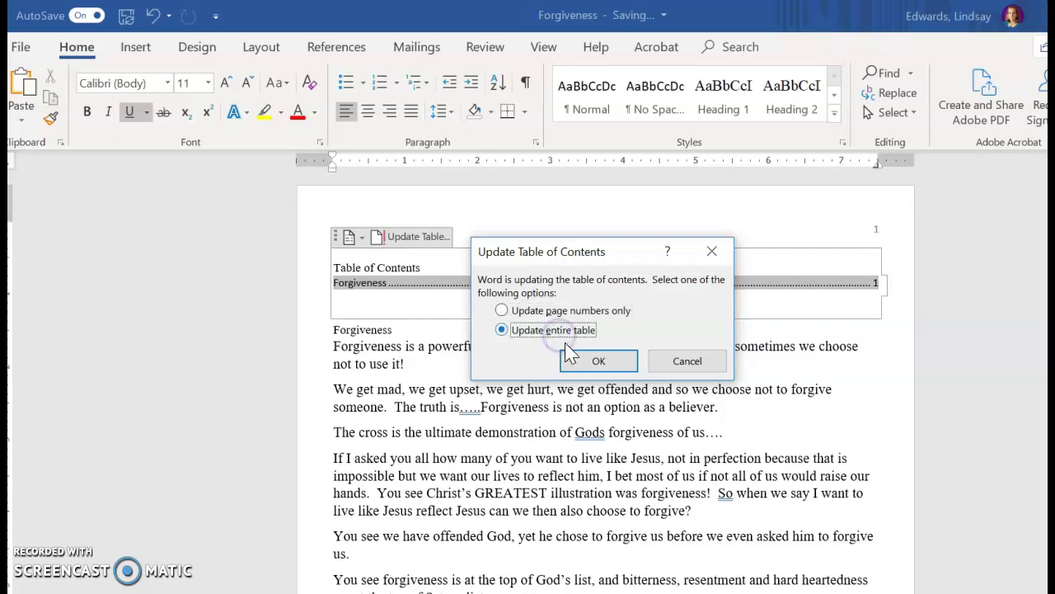
left_click(589, 362)
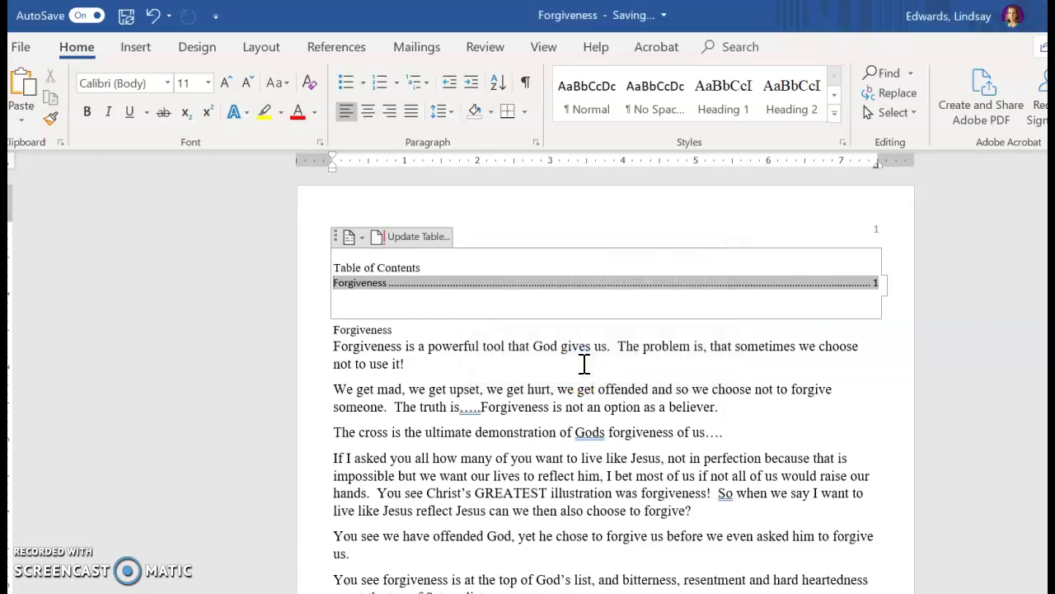
- Apply Heading 2 to the line "The cross is the ultimate demonstration of Gods forgiveness of us…." and update the entire table of contents
left_click_drag(721, 432, 333, 432)
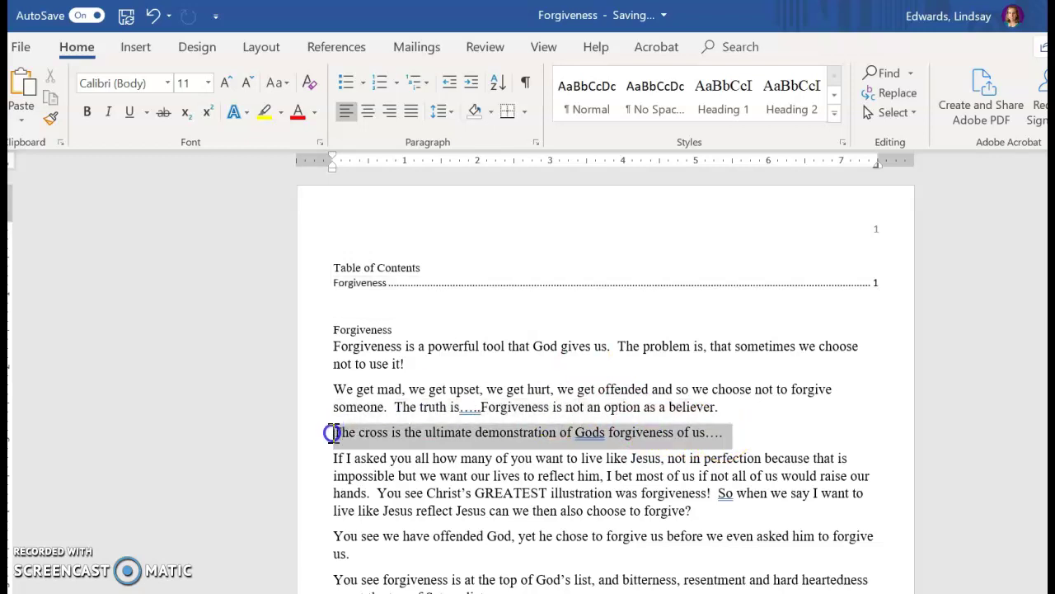
left_click(790, 111)
left_click(370, 300)
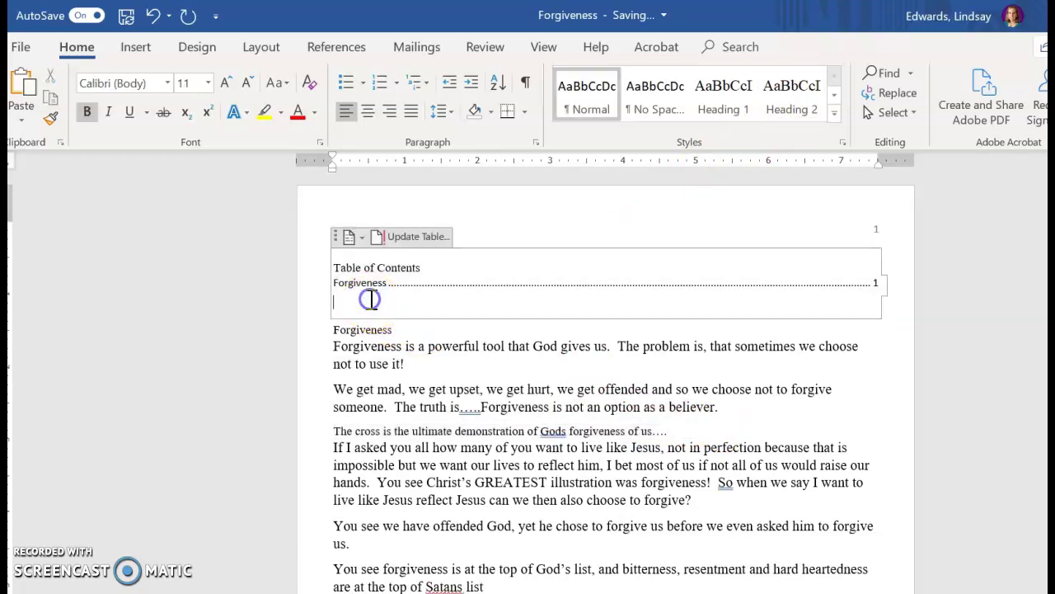
left_click(414, 237)
left_click(501, 330)
left_click(585, 361)
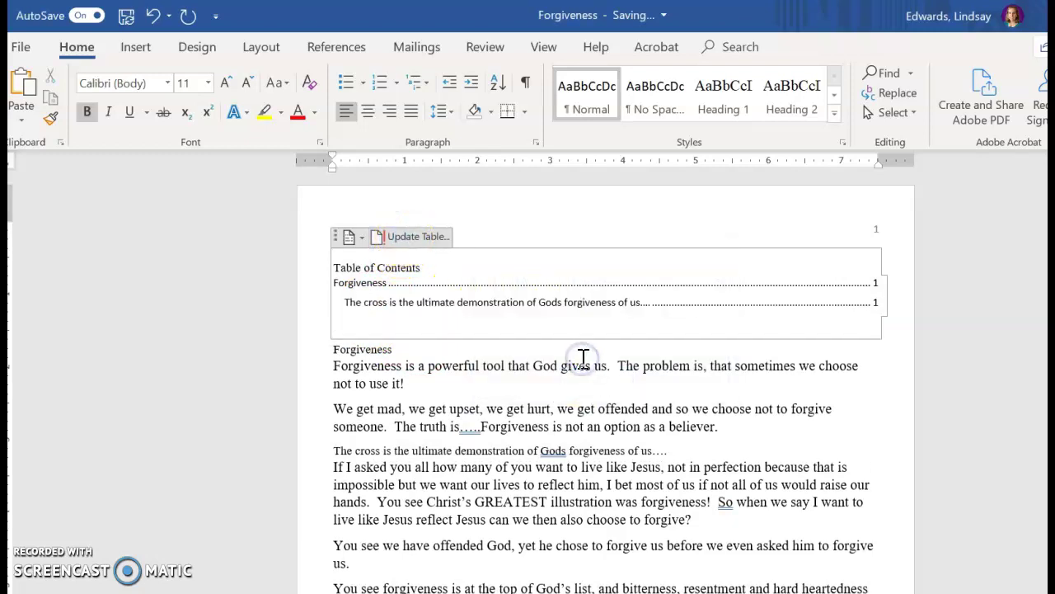